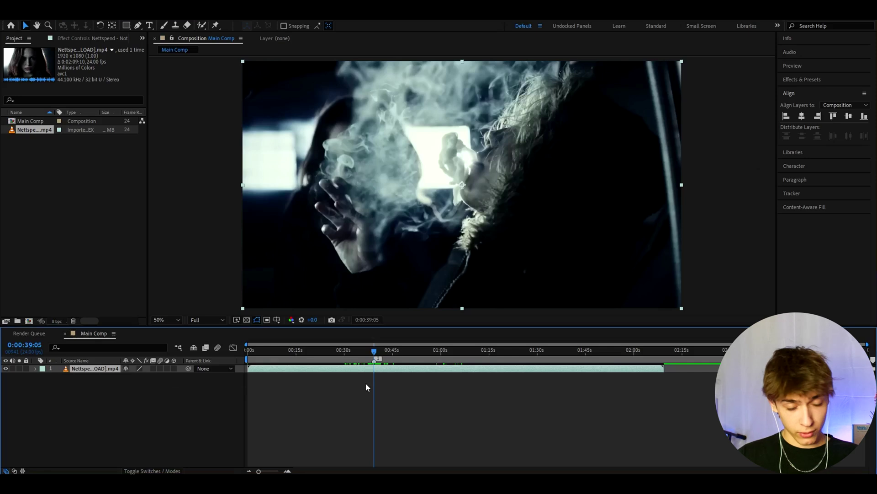
Add an adjustment layer above the footage, test the Signal effect on it, then remove it
{"action": "key", "text": "ctrl+alt+y"}
{"action": "key", "text": "ctrl+space"}
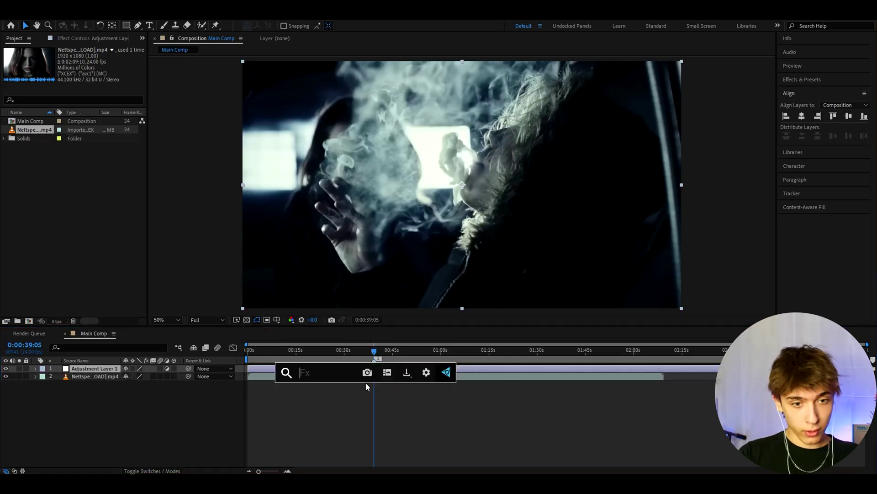
{"action": "type", "text": "sign"}
{"action": "key", "text": "Return"}
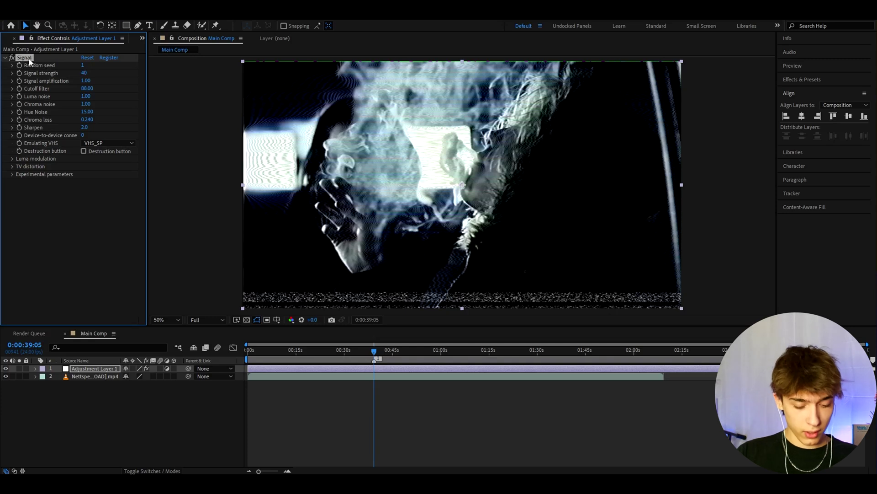
{"action": "key", "text": "Delete"}
Apply uni.VHS to the adjustment layer as a test, then delete it again
{"action": "key", "text": "ctrl+space"}
{"action": "type", "text": "uni.v"}
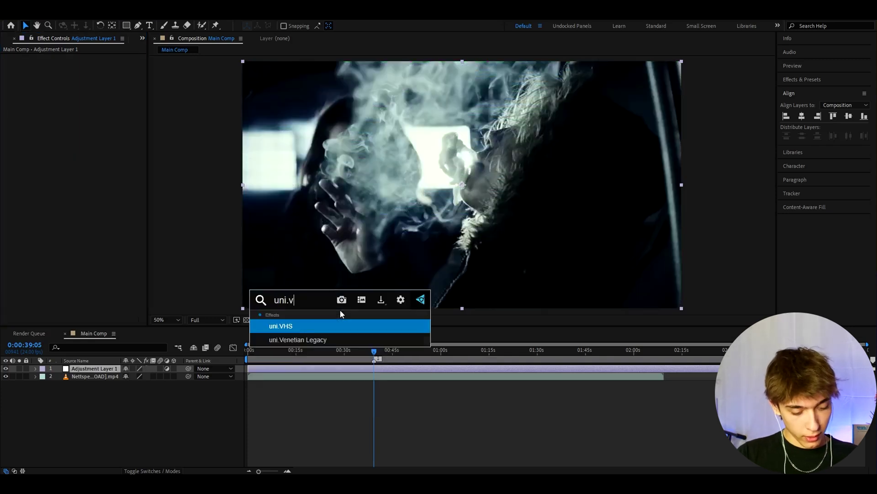
{"action": "type", "text": "hs"}
{"action": "key", "text": "Return"}
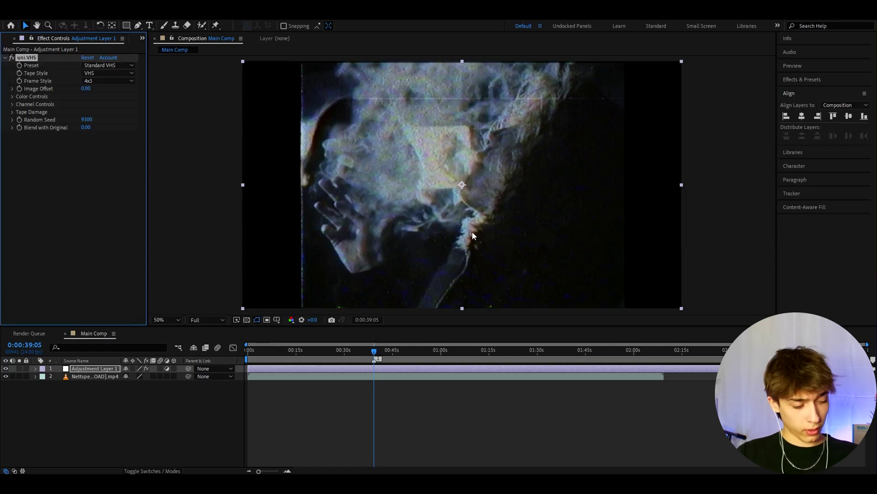
{"action": "key", "text": "Delete"}
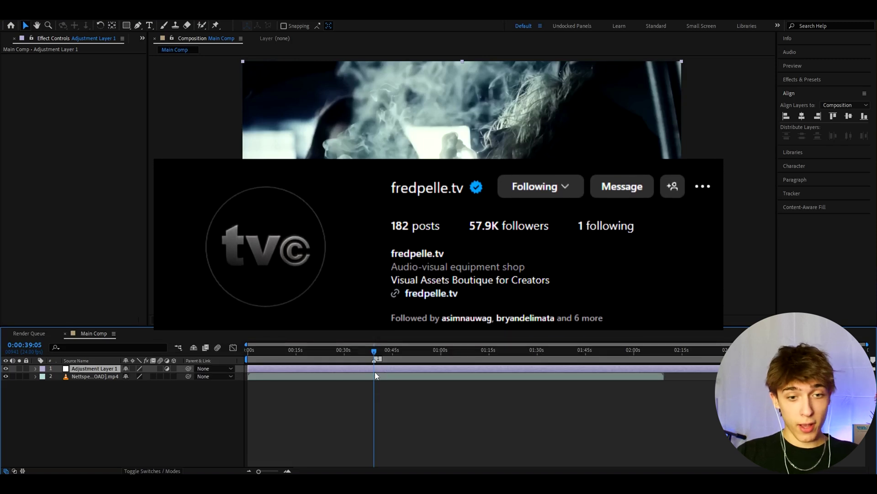
Delete Adjustment Layer 1 and bring the playhead back to about 0:00:38:23
{"action": "key", "text": "Delete"}
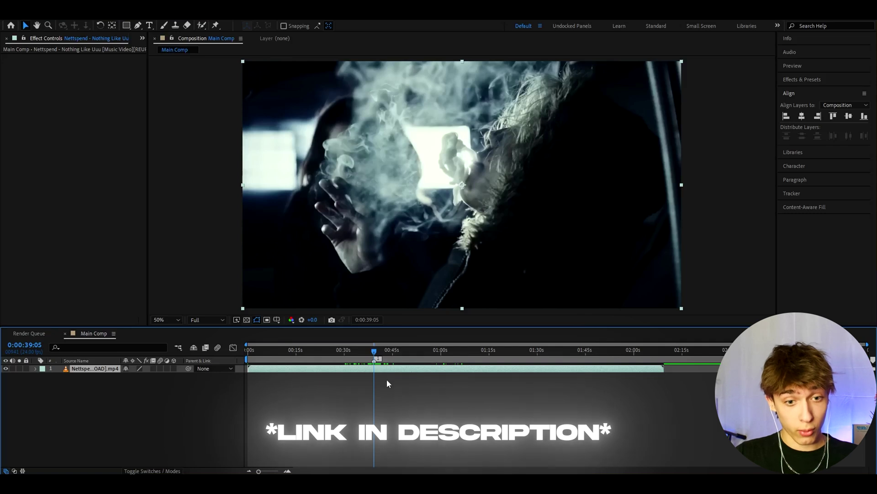
{"action": "scroll", "coordinate": [379, 383], "scroll_direction": "up", "scroll_amount": 3}
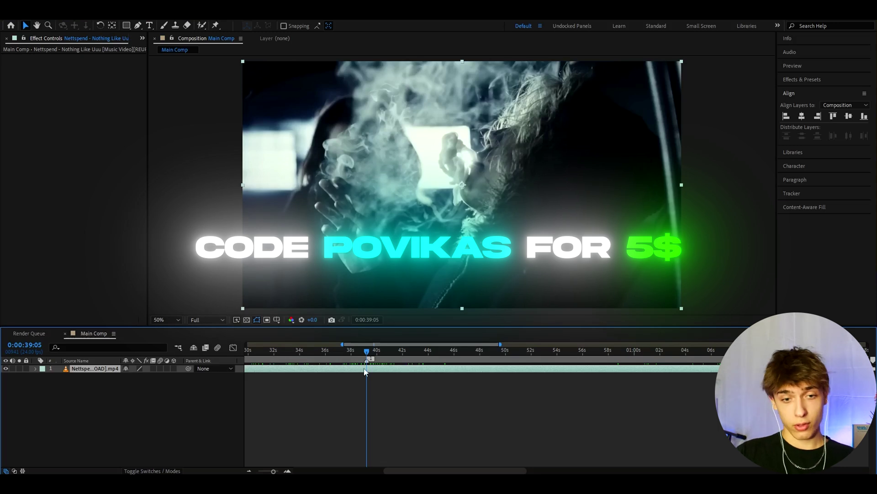
{"action": "key", "text": "Page_Down"}
{"action": "key", "text": "Page_Down"}
{"action": "key", "text": "Page_Down"}
{"action": "key", "text": "Page_Down"}
{"action": "key", "text": "Page_Down"}
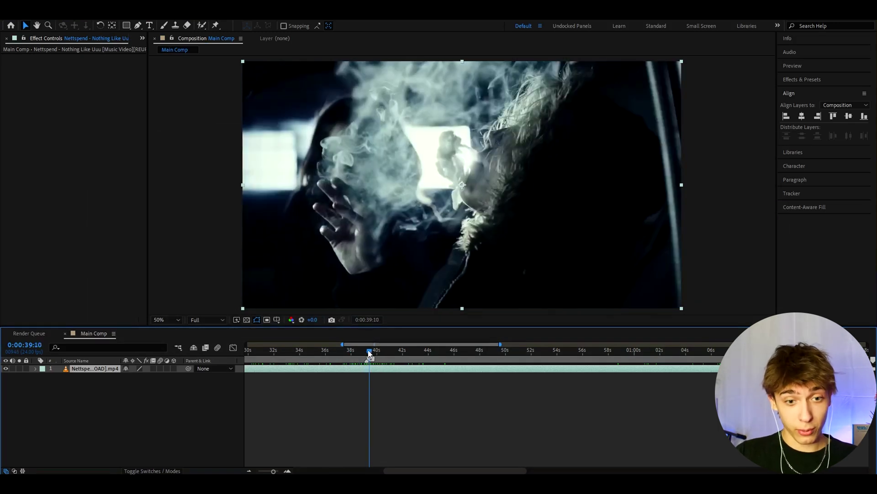
{"action": "left_click_drag", "start_coordinate": [370, 353], "coordinate": [366, 355]}
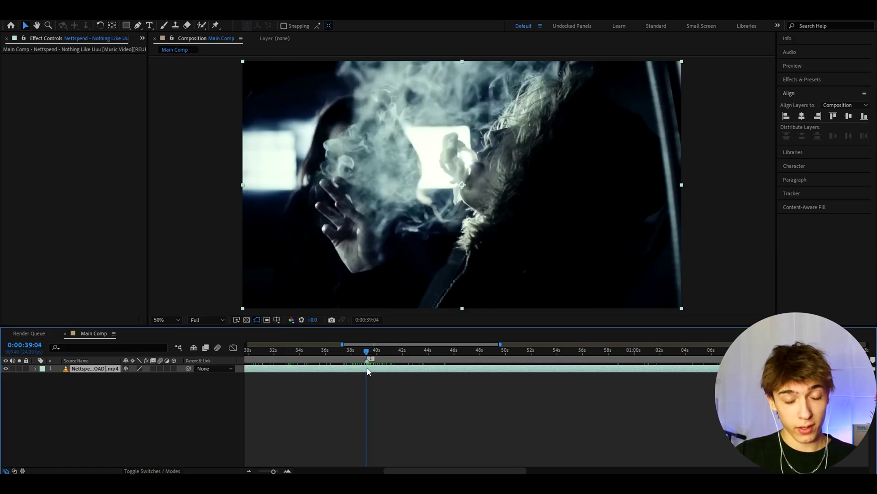
{"action": "scroll", "coordinate": [371, 389], "scroll_direction": "up", "scroll_amount": 3}
{"action": "key", "text": "Page_Up"}
{"action": "key", "text": "Page_Up"}
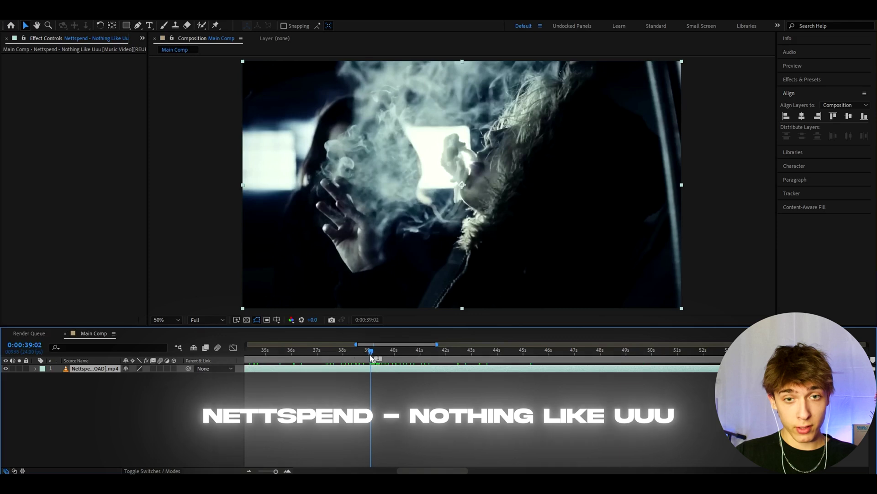
{"action": "key", "text": "Page_Up"}
{"action": "key", "text": "Page_Up"}
{"action": "key", "text": "Page_Up"}
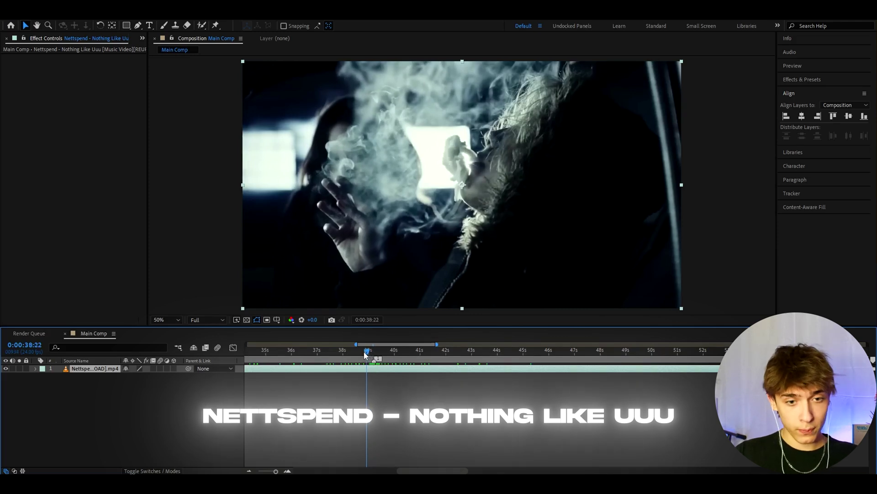
Open the VHSCam extension panel from Window > Extensions and dock it beside the viewer
{"action": "left_click", "coordinate": [182, 15]}
{"action": "mouse_move", "coordinate": [192, 51]}
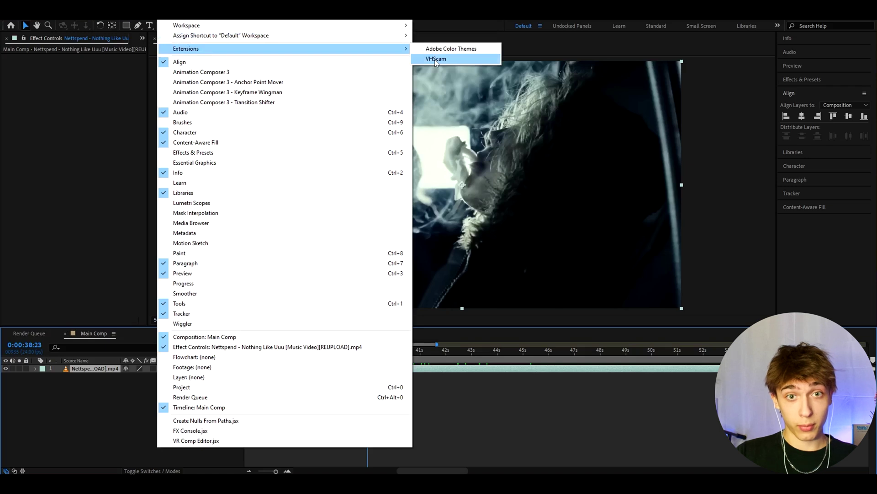
{"action": "left_click", "coordinate": [435, 60]}
{"action": "left_click_drag", "start_coordinate": [627, 83], "coordinate": [659, 92]}
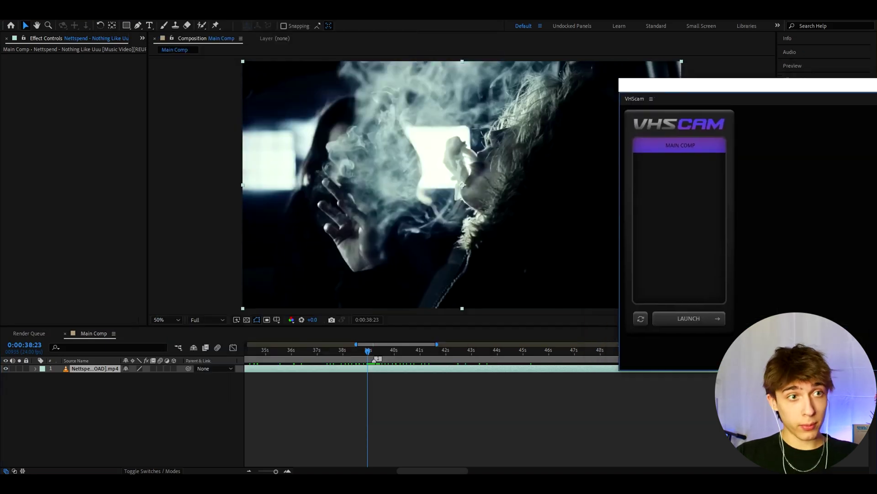
Select the footage layer, raise the VHSCam panel slightly, and set the playhead to 0:00:38:22
{"action": "left_click", "coordinate": [72, 435]}
{"action": "left_click", "coordinate": [90, 369]}
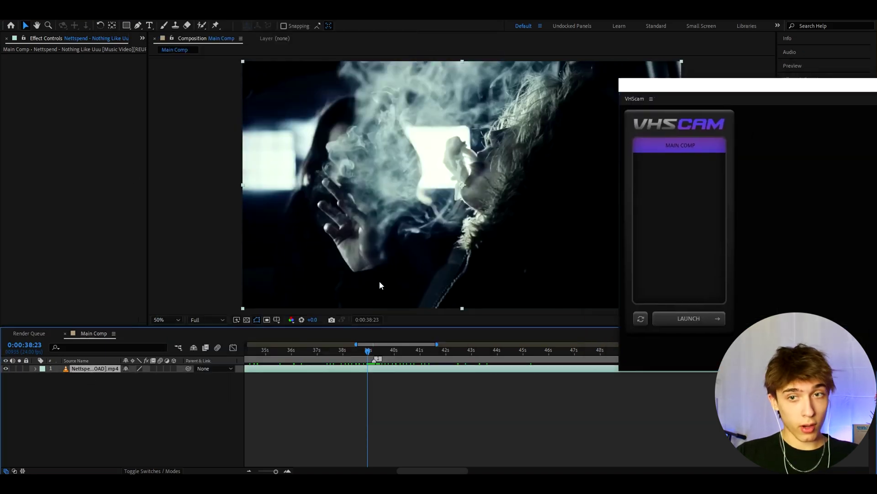
{"action": "left_click_drag", "start_coordinate": [666, 84], "coordinate": [669, 75]}
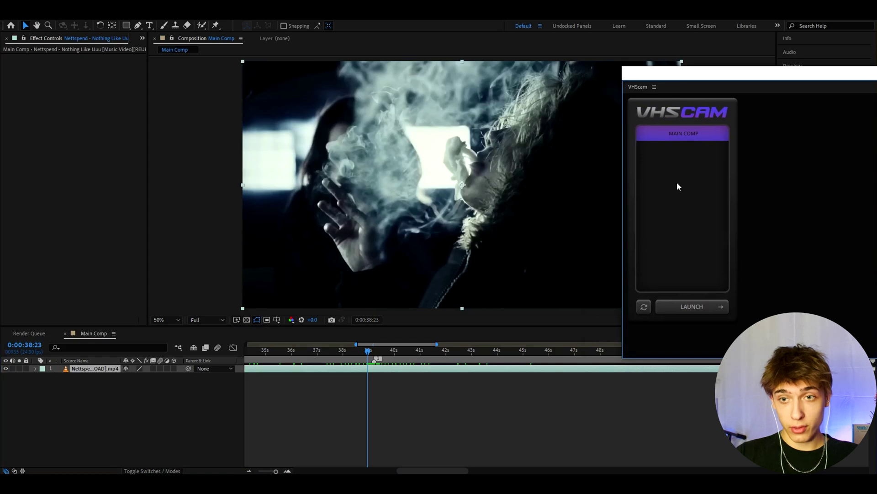
{"action": "left_click", "coordinate": [378, 357]}
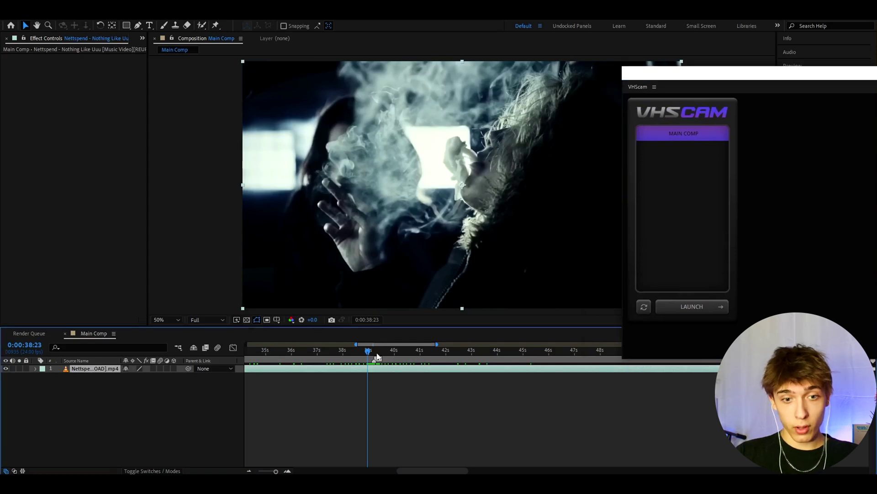
{"action": "scroll", "coordinate": [366, 355], "scroll_direction": "up", "scroll_amount": 2}
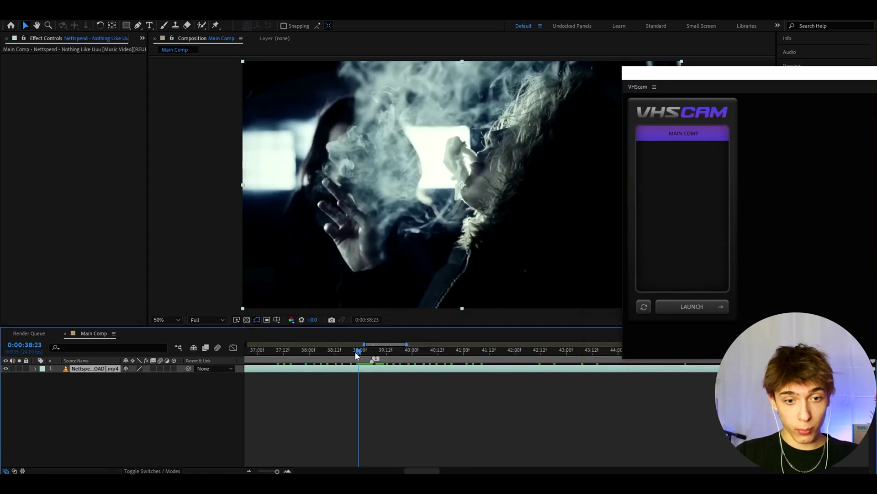
{"action": "left_click_drag", "start_coordinate": [358, 354], "coordinate": [356, 355]}
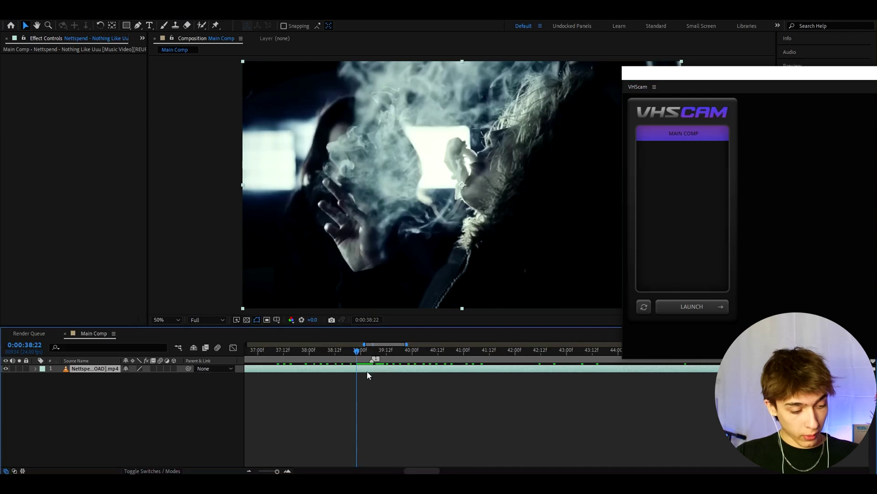
Split the footage at 0:00:38:22 and again at 0:00:43:11
{"action": "key", "text": "ctrl+shift+d"}
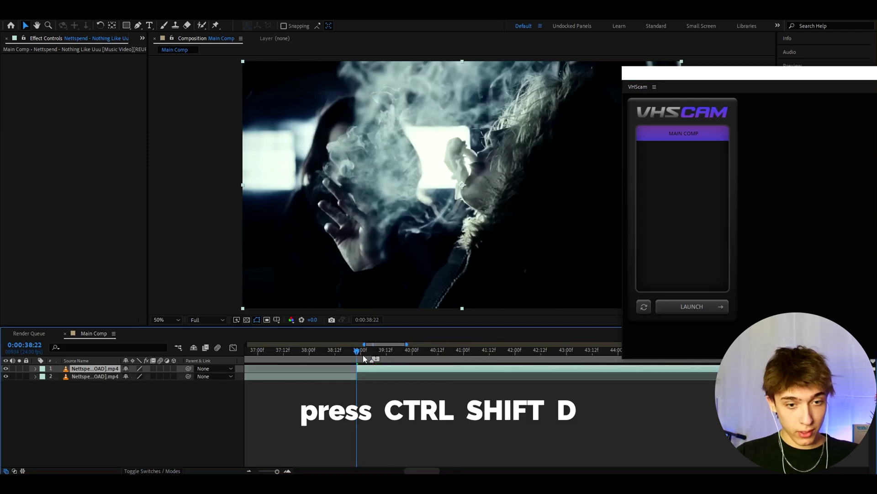
{"action": "key", "text": "space"}
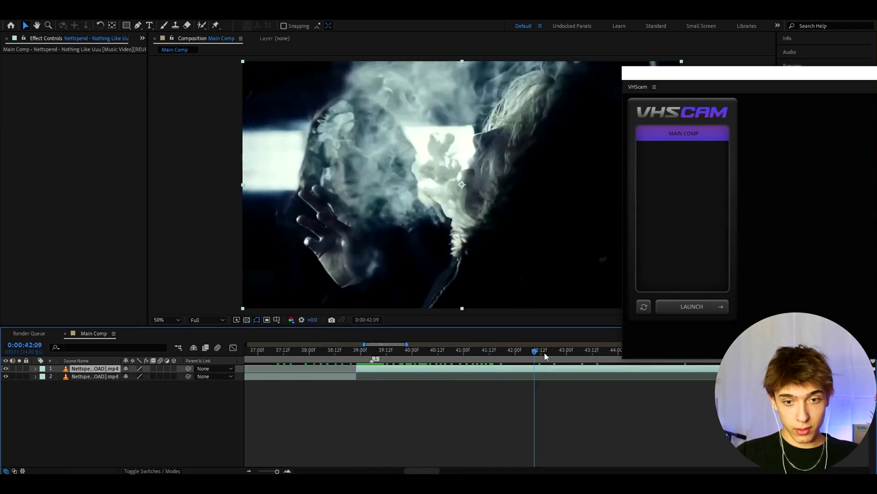
{"action": "left_click", "coordinate": [459, 359]}
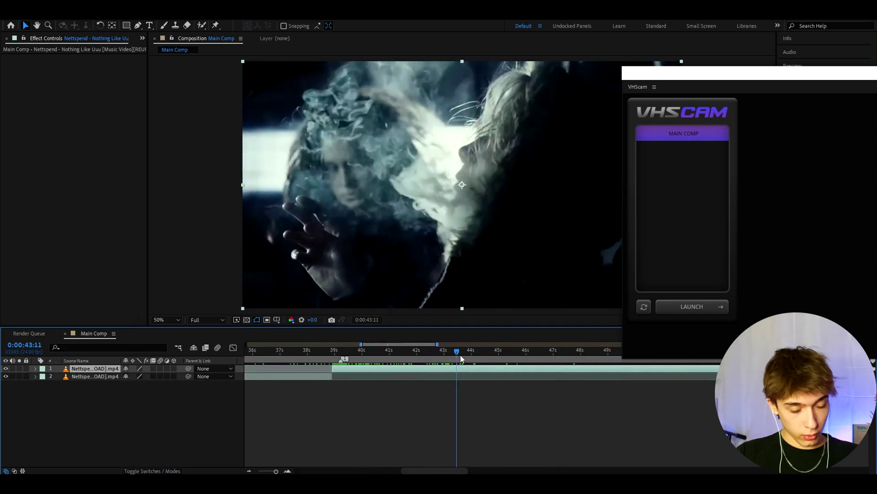
{"action": "key", "text": "ctrl+shift+d"}
Pre-compose the middle clip as 'vhs 1' with Move all attributes
{"action": "left_click", "coordinate": [332, 360]}
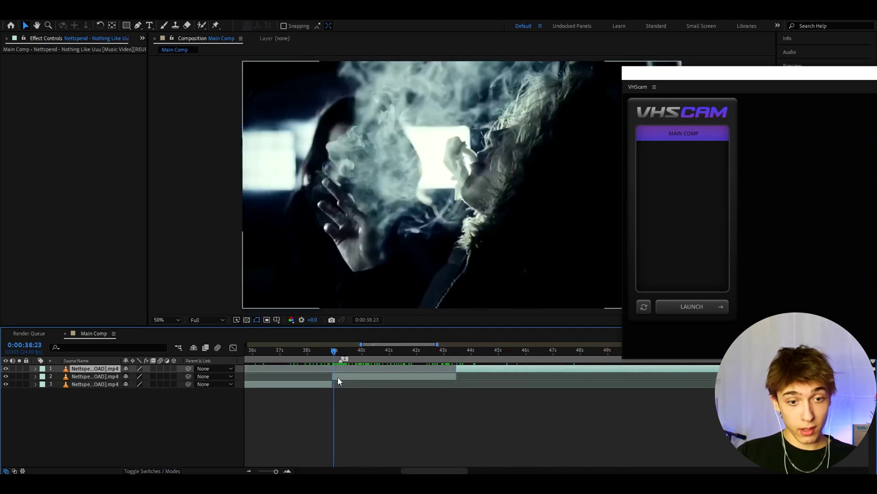
{"action": "left_click", "coordinate": [338, 381]}
{"action": "right_click", "coordinate": [343, 378]}
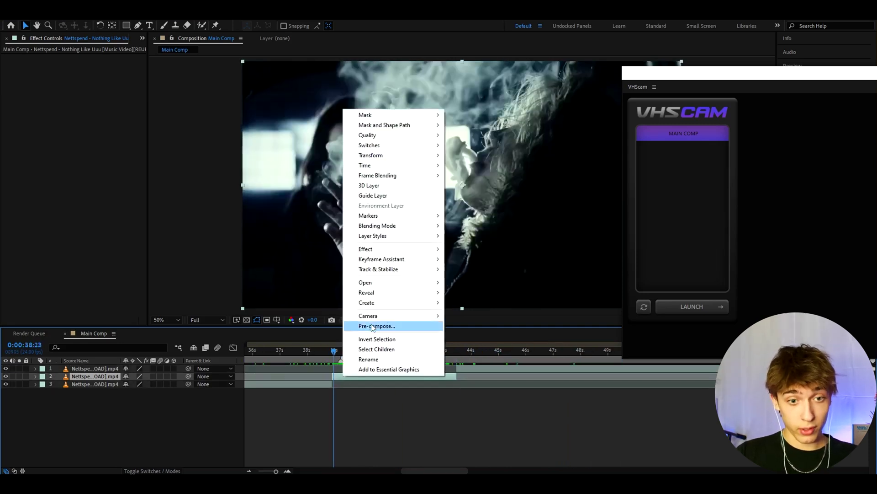
{"action": "left_click", "coordinate": [373, 326]}
{"action": "type", "text": "vhs "}
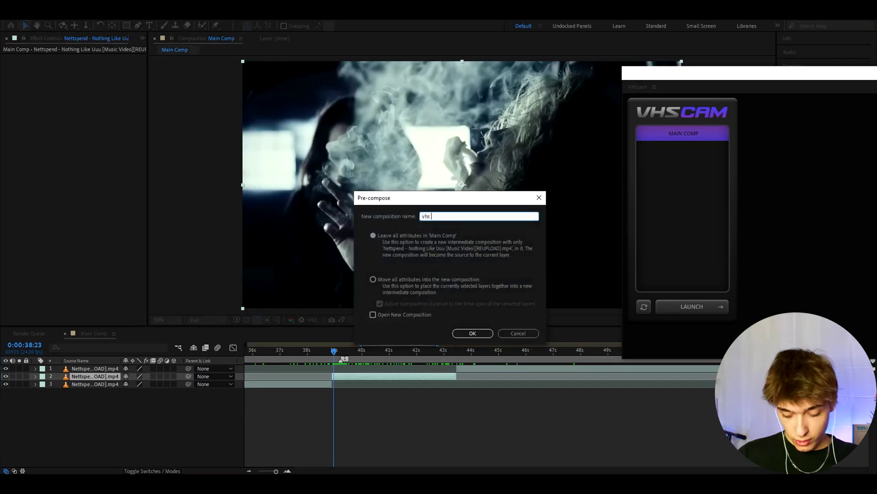
{"action": "type", "text": "1"}
{"action": "left_click", "coordinate": [373, 279]}
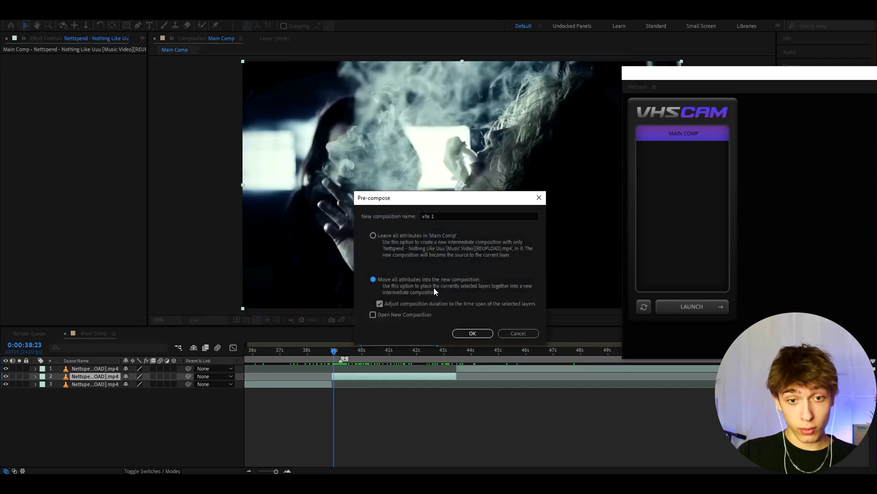
{"action": "left_click", "coordinate": [466, 335]}
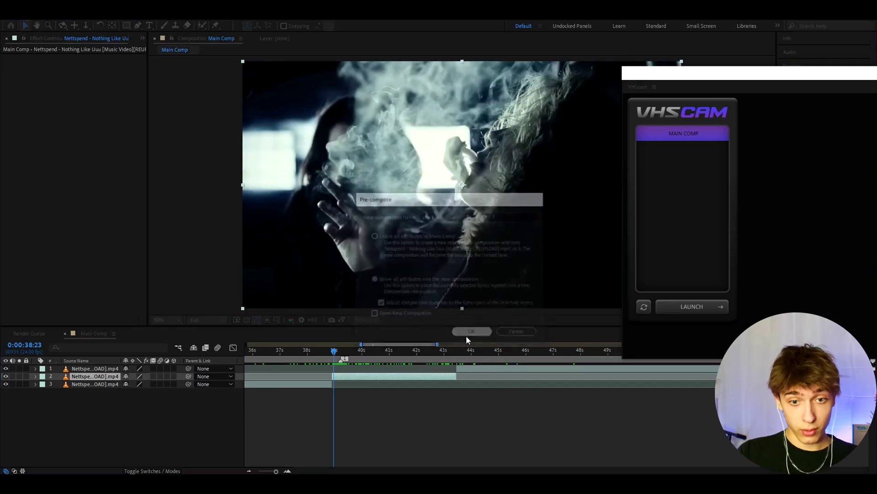
Refresh VHScam's comp list, choose vhs 1, and launch the camcorder effect on it
{"action": "left_click", "coordinate": [644, 312]}
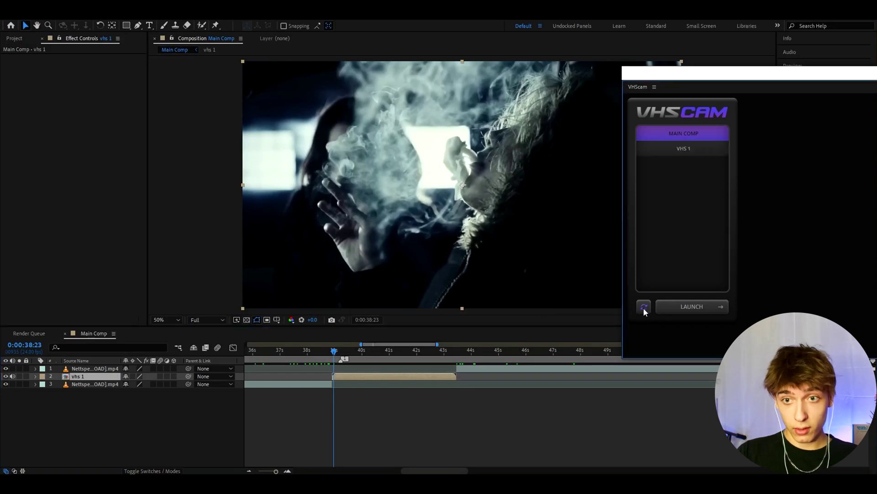
{"action": "left_click", "coordinate": [684, 151]}
{"action": "left_click_drag", "start_coordinate": [712, 79], "coordinate": [605, 55]}
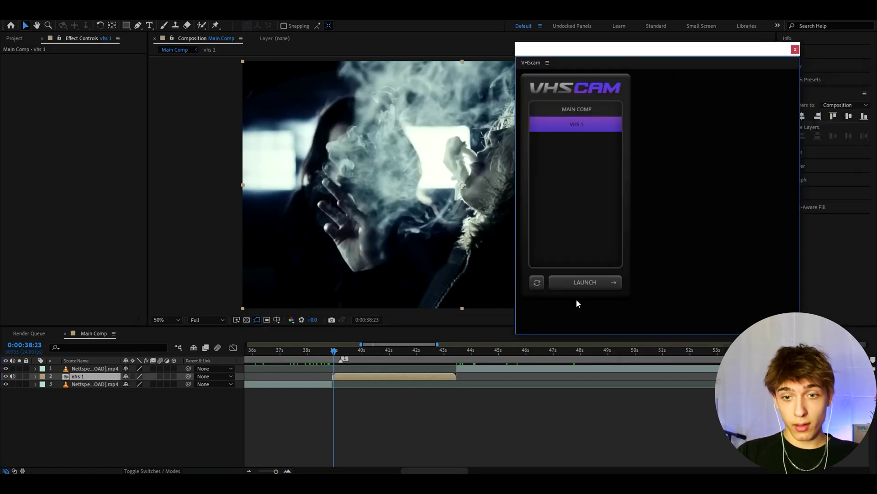
{"action": "left_click", "coordinate": [578, 282]}
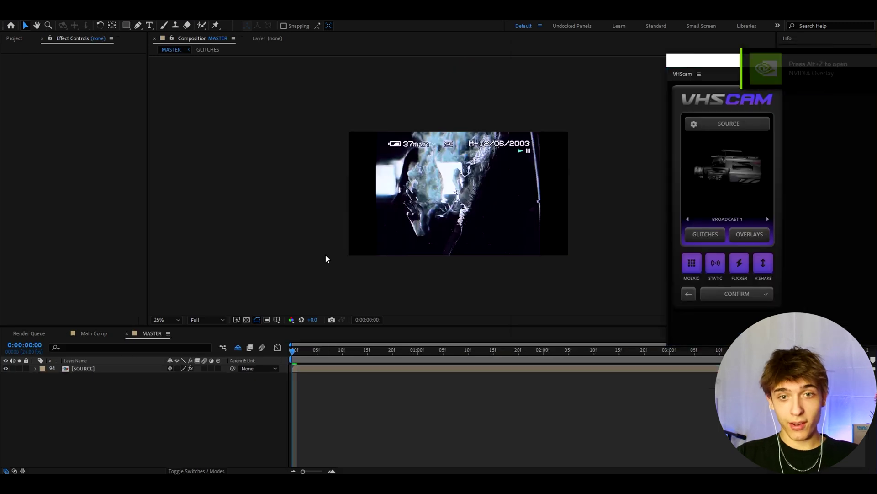
Fit the MASTER preview to the viewer, play it back, and select the SOURCE layer
{"action": "left_click", "coordinate": [165, 320]}
{"action": "left_click", "coordinate": [162, 156]}
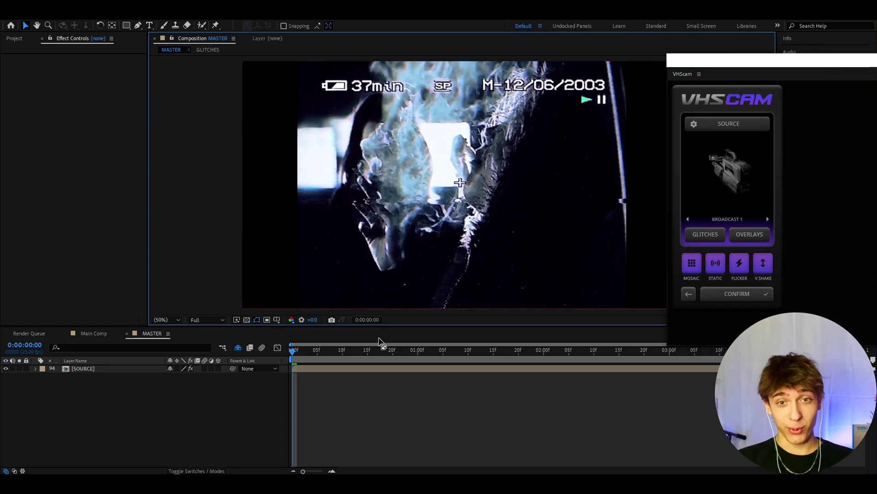
{"action": "left_click", "coordinate": [386, 380]}
{"action": "key", "text": "space"}
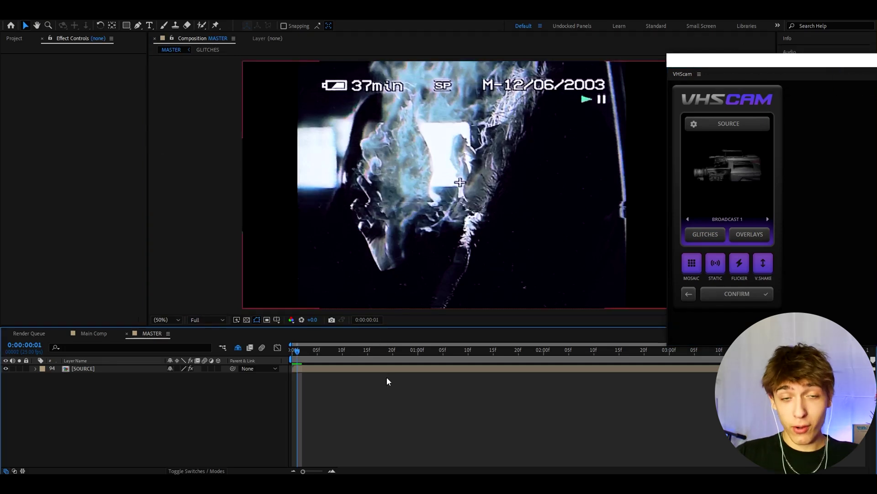
{"action": "left_click", "coordinate": [324, 371]}
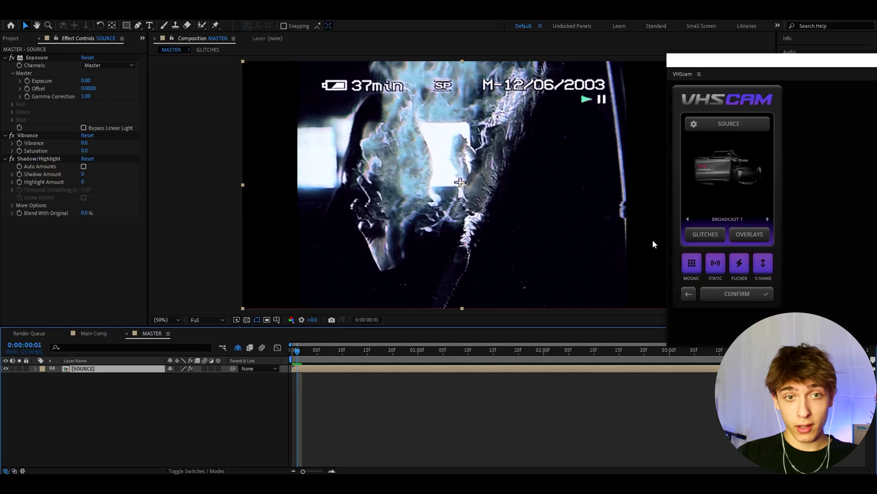
Try VHScam's overlay presets including AUTO DATE, then set the overlay back to none
{"action": "left_click", "coordinate": [750, 236]}
{"action": "left_click", "coordinate": [702, 213]}
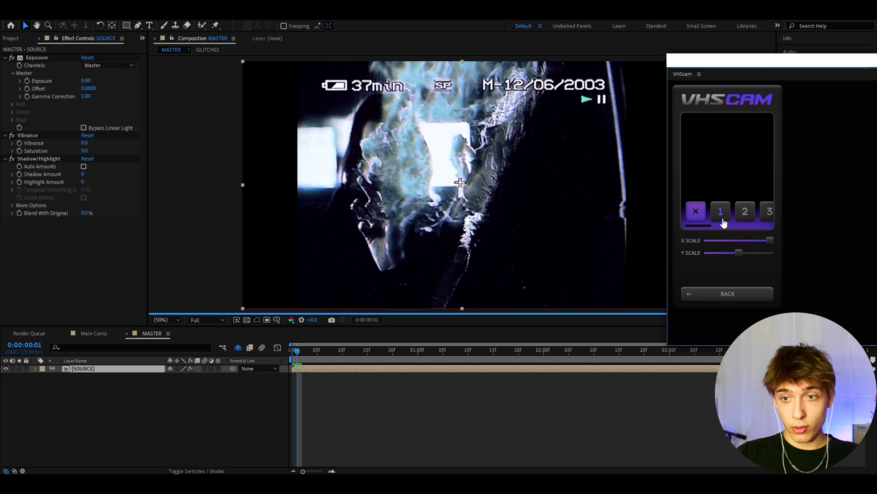
{"action": "left_click", "coordinate": [745, 211]}
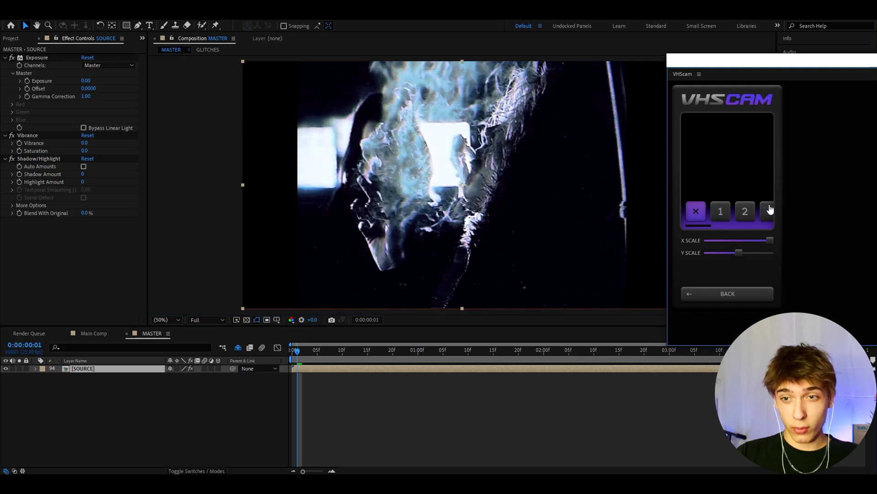
{"action": "left_click", "coordinate": [765, 211]}
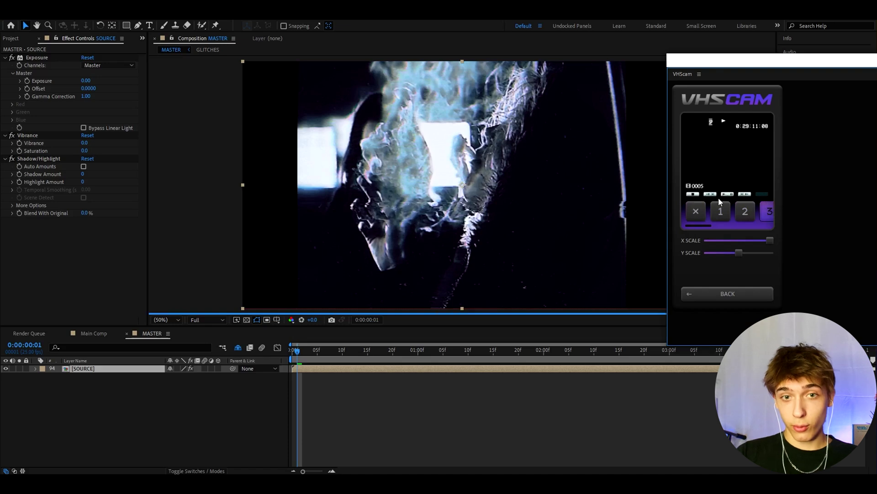
{"action": "left_click", "coordinate": [695, 211]}
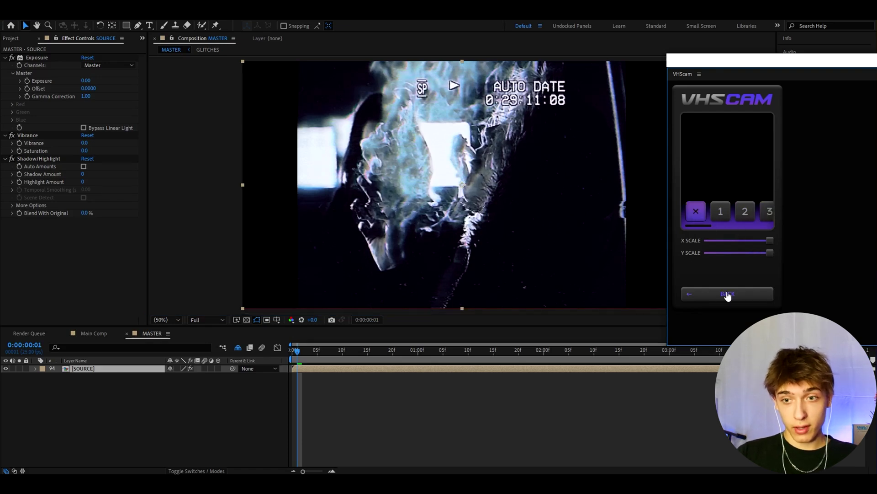
{"action": "left_click", "coordinate": [726, 293]}
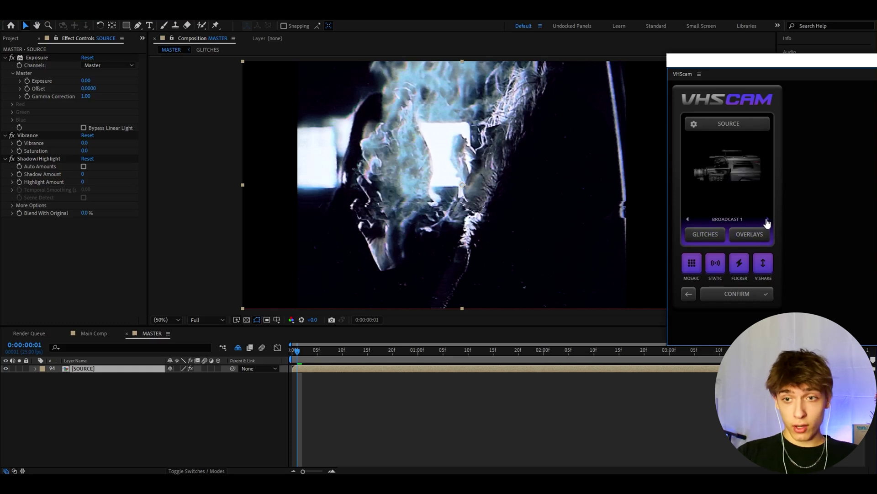
Preview Broadcast 2, Camcorder, Point & Shoot, Pro, Surveillance and Thermal presets, returning to BROADCAST 1
{"action": "left_click", "coordinate": [769, 223]}
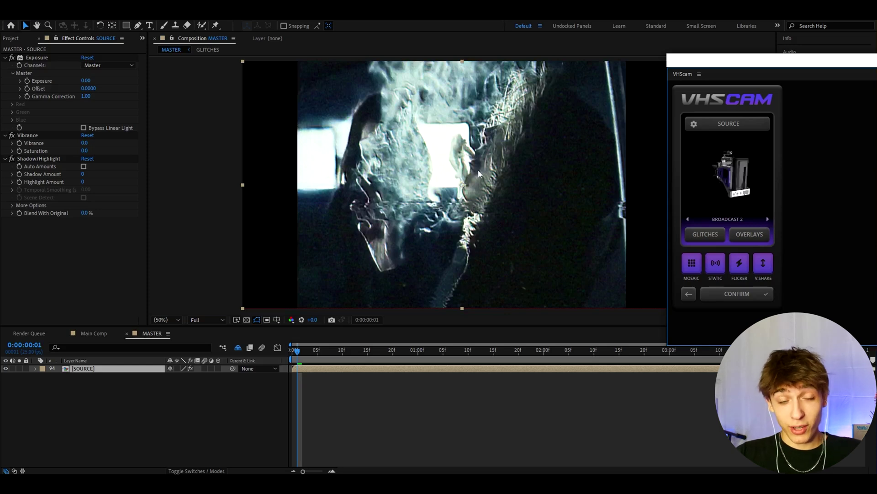
{"action": "left_click", "coordinate": [768, 218]}
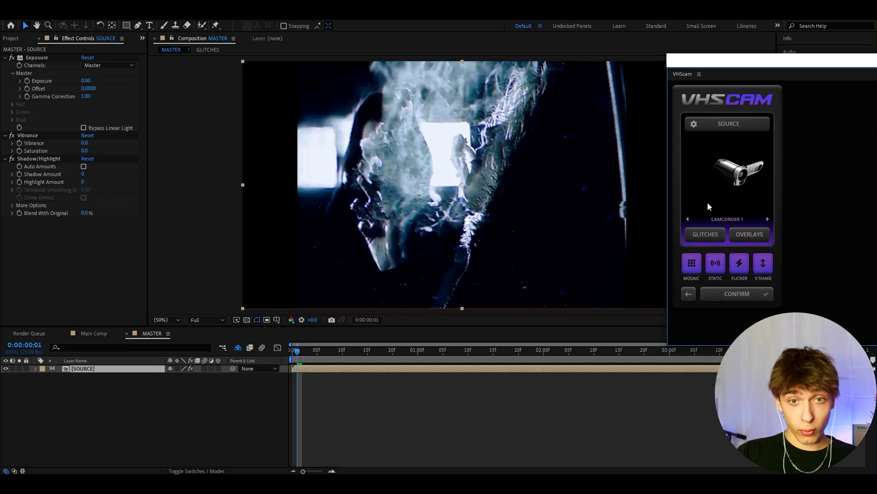
{"action": "left_click", "coordinate": [767, 219]}
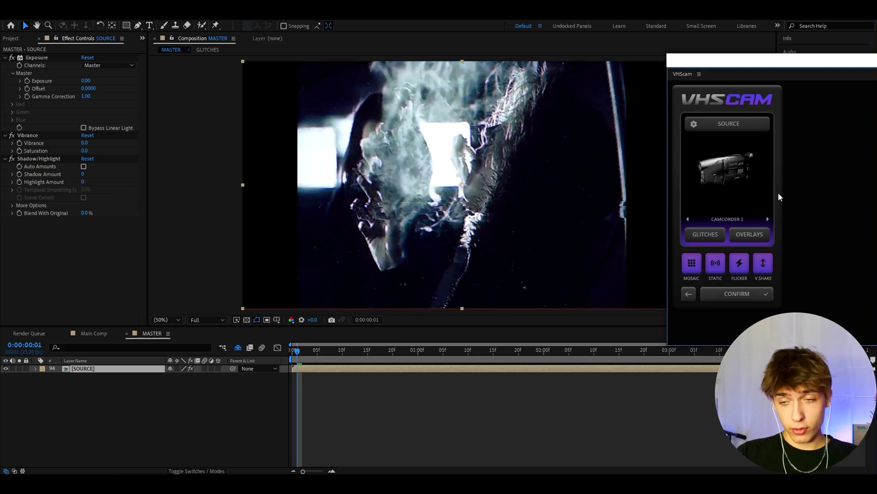
{"action": "left_click", "coordinate": [767, 220]}
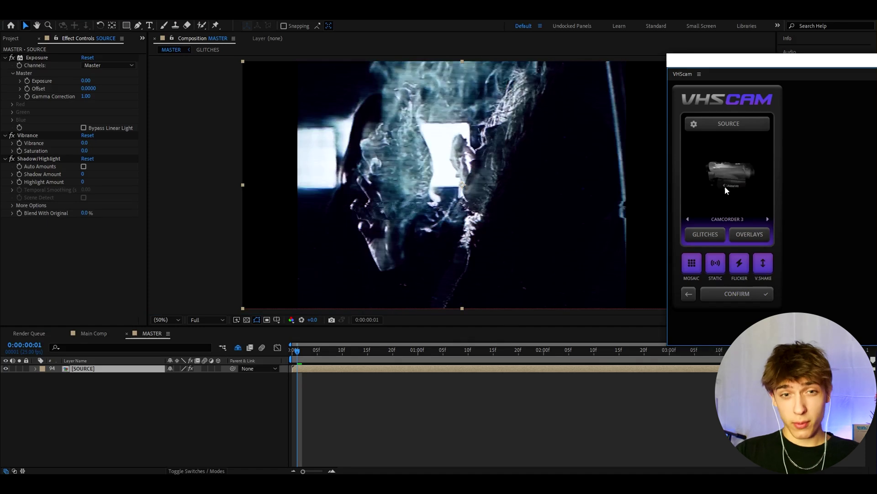
{"action": "left_click", "coordinate": [768, 219]}
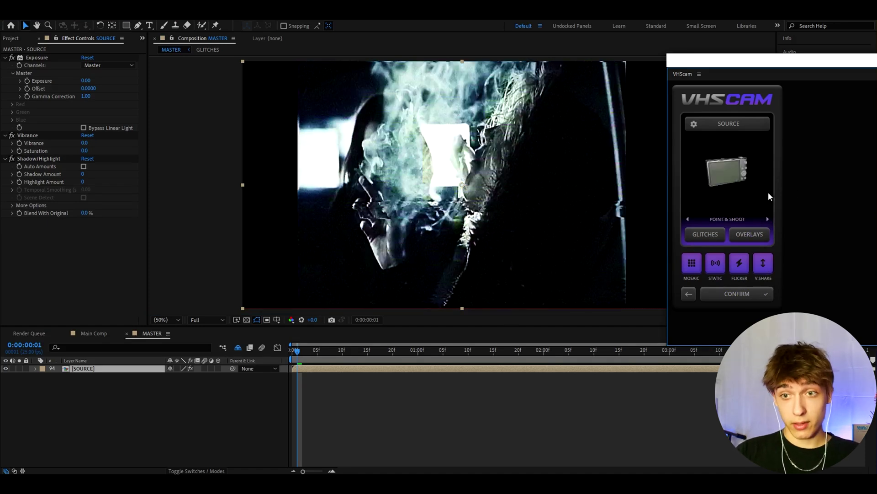
{"action": "left_click", "coordinate": [769, 218]}
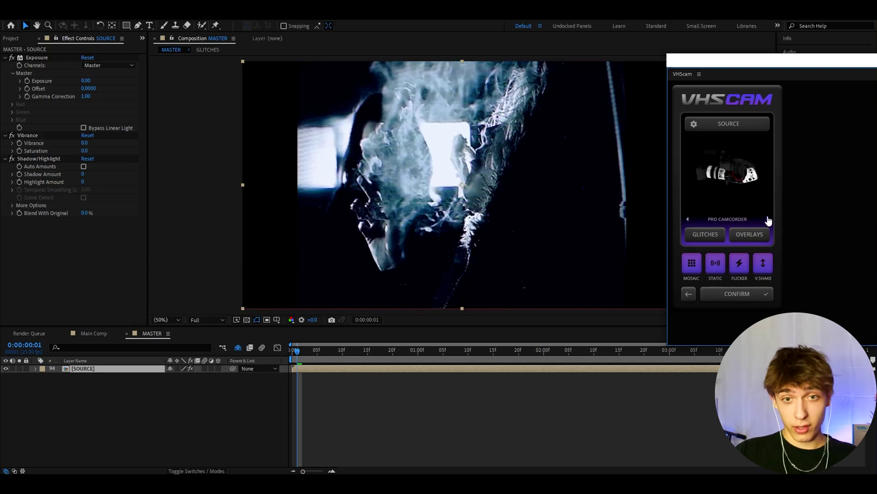
{"action": "left_click", "coordinate": [768, 219]}
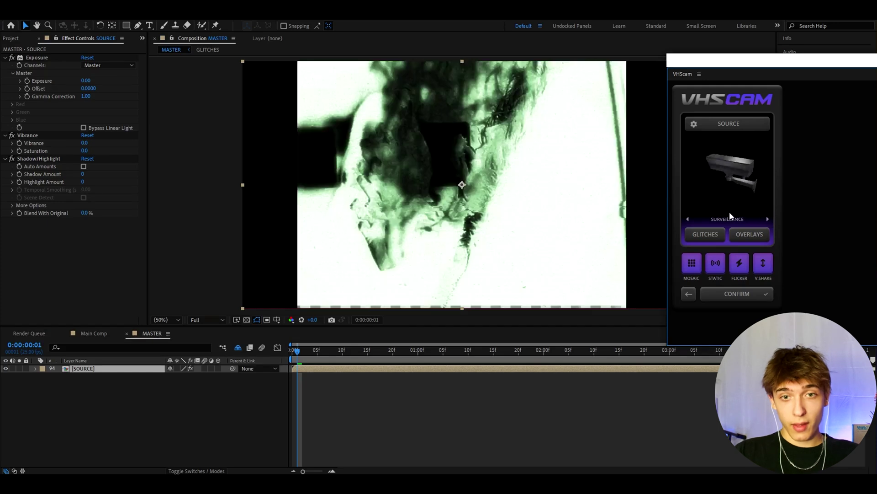
{"action": "left_click", "coordinate": [768, 220]}
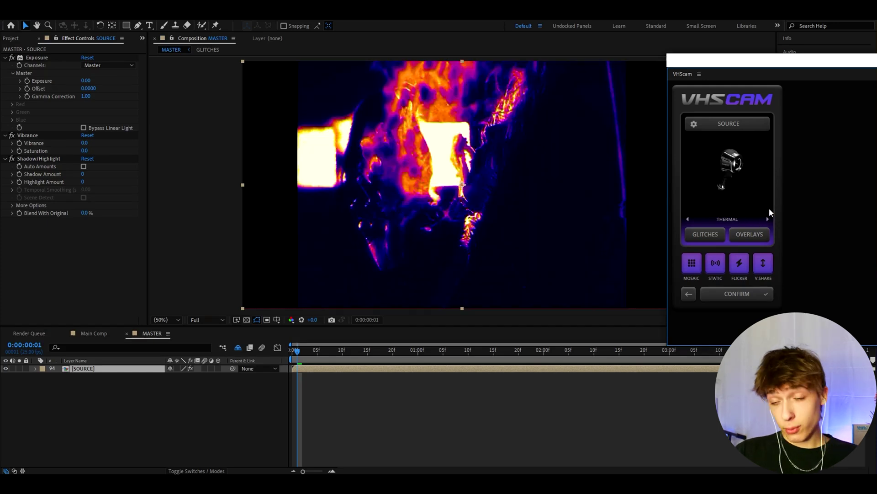
{"action": "left_click", "coordinate": [769, 219]}
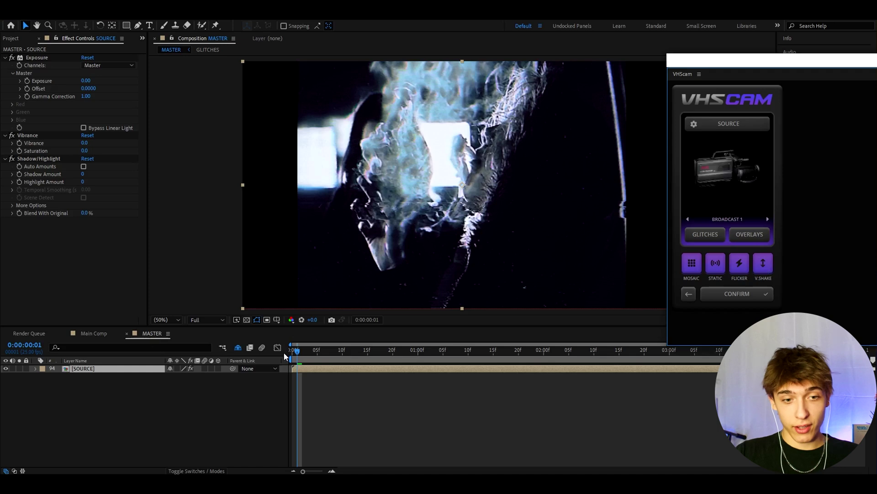
{"action": "left_click", "coordinate": [764, 265]}
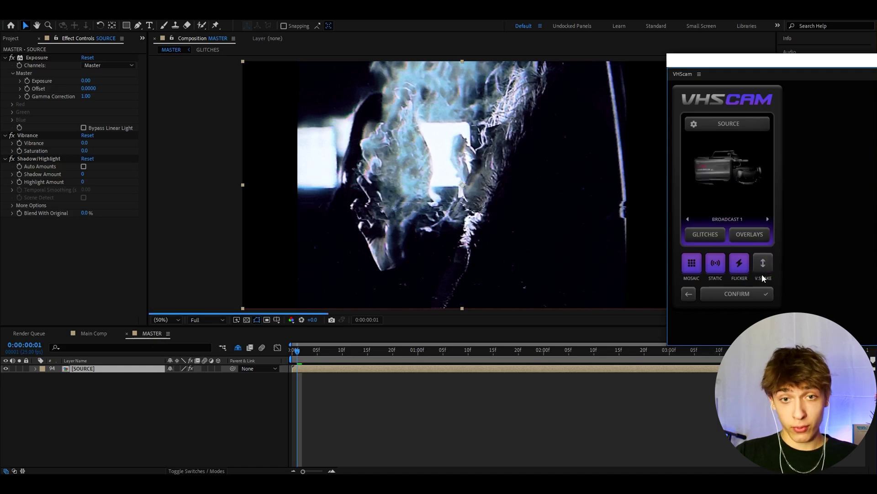
{"action": "left_click", "coordinate": [762, 265]}
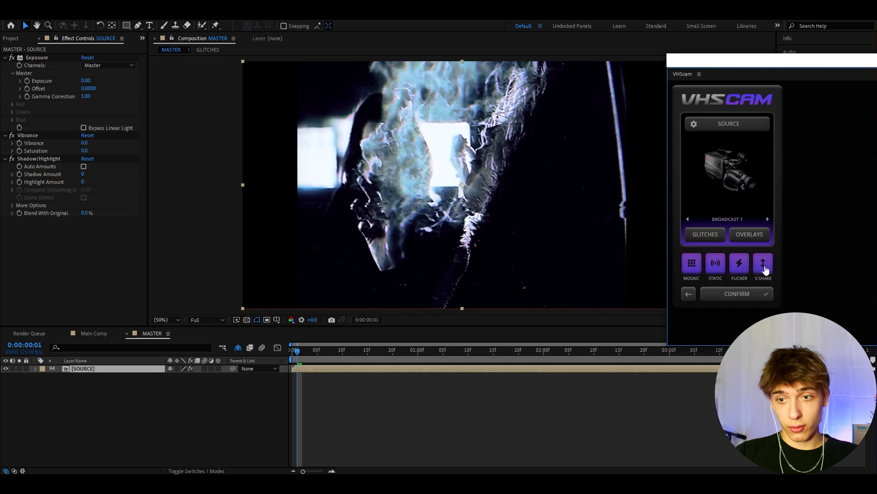
{"action": "left_click", "coordinate": [718, 266]}
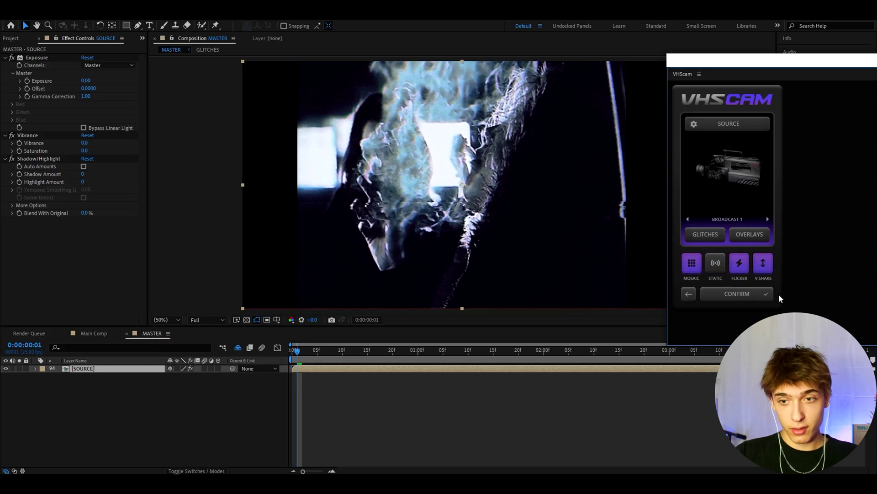
{"action": "left_click", "coordinate": [717, 265]}
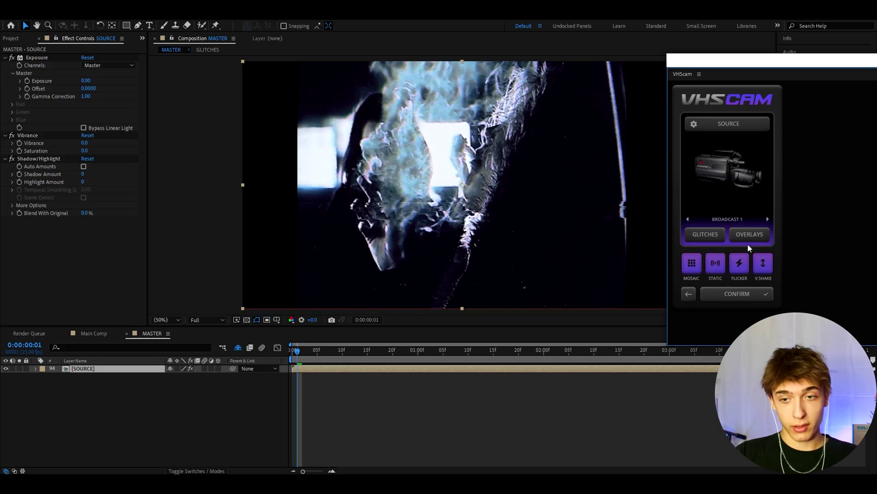
Test the rewind glitch and glitch preset 1, then set the glitch preset back to none
{"action": "left_click", "coordinate": [708, 238]}
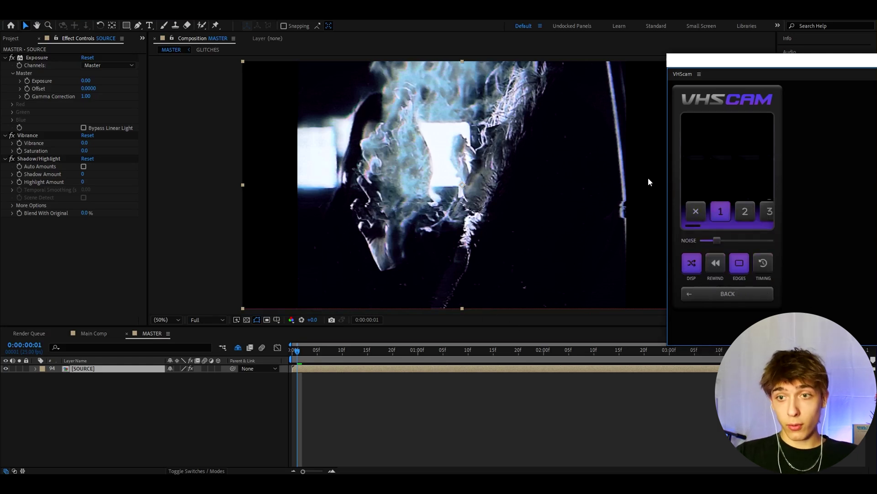
{"action": "left_click", "coordinate": [716, 264]}
{"action": "left_click", "coordinate": [727, 223]}
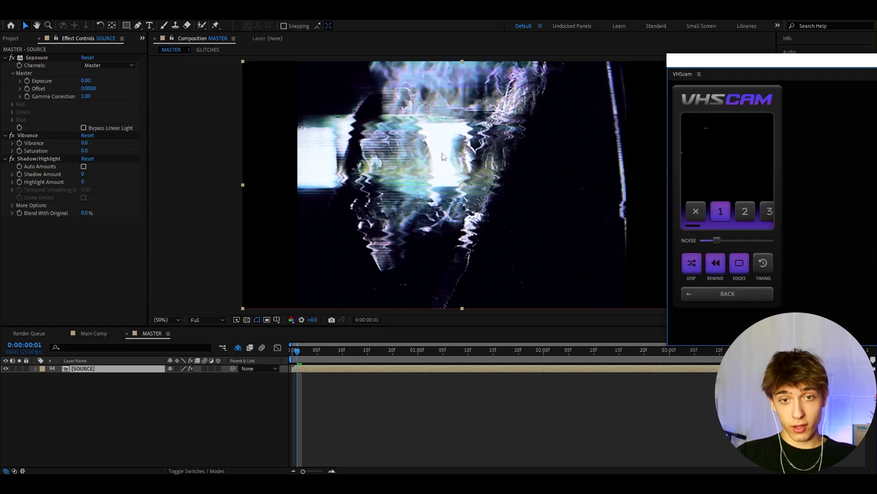
{"action": "left_click", "coordinate": [716, 262]}
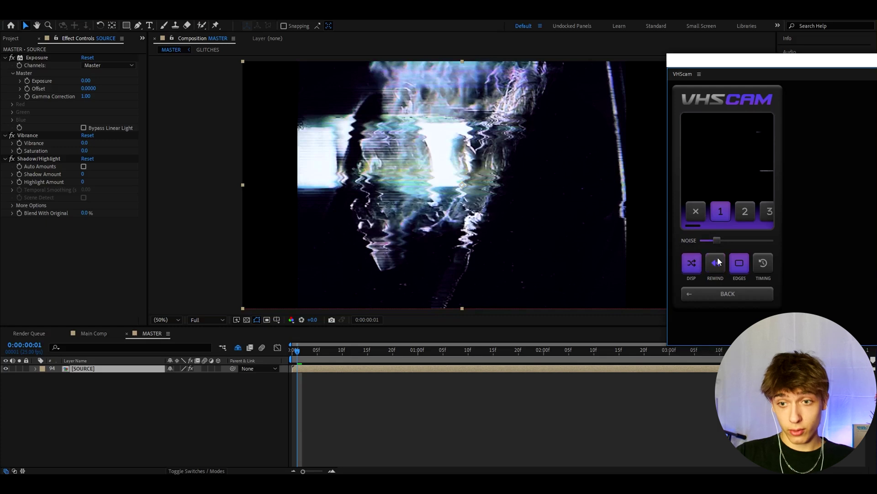
{"action": "left_click", "coordinate": [696, 212]}
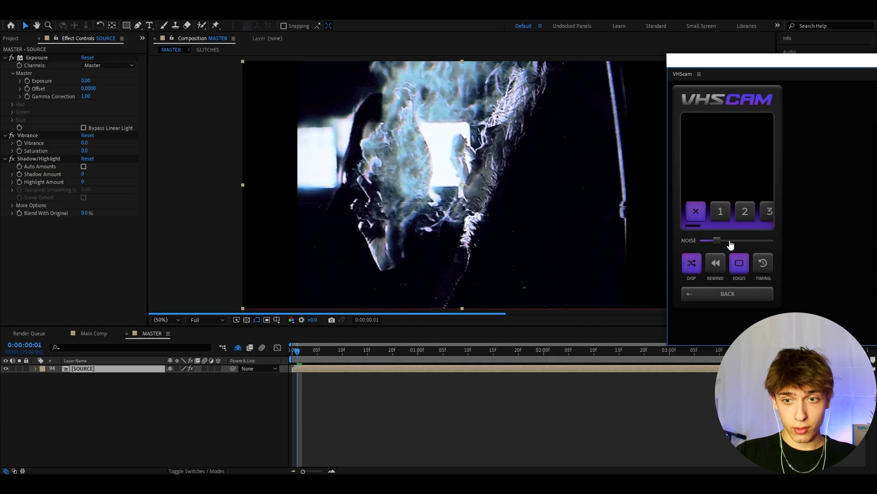
{"action": "left_click", "coordinate": [733, 296]}
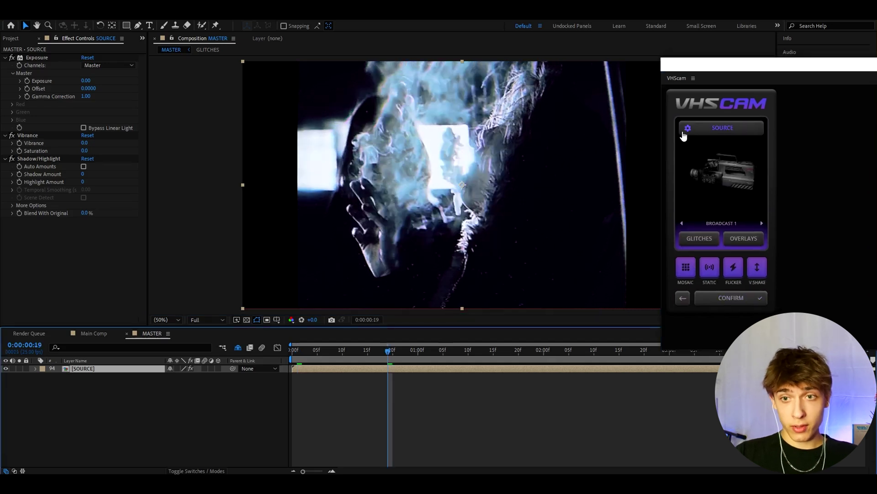
Open VHScam's source settings, inspect the .75x interlacing up close, and slightly reduce Scale
{"action": "left_click", "coordinate": [718, 131]}
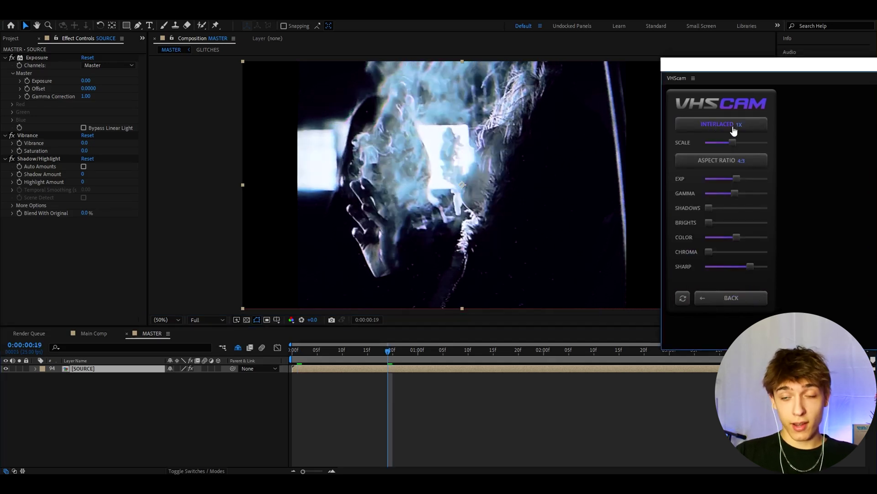
{"action": "key", "text": "period"}
{"action": "key", "text": "period"}
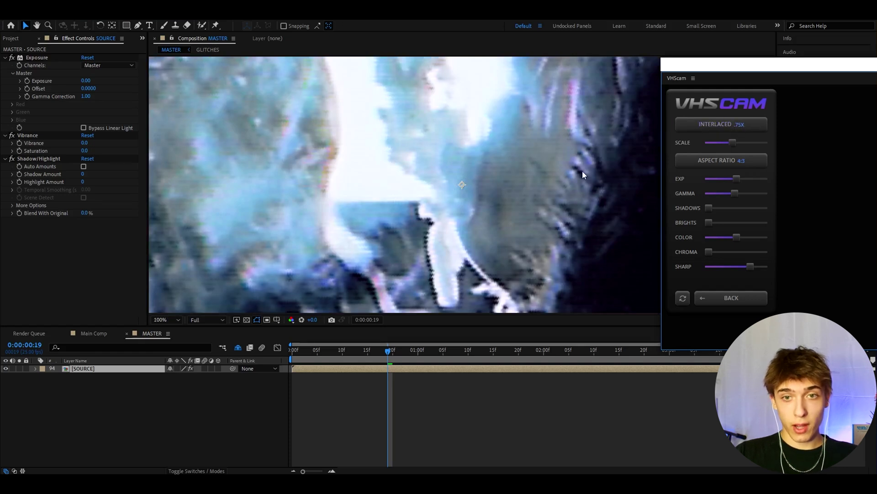
{"action": "key", "text": "comma"}
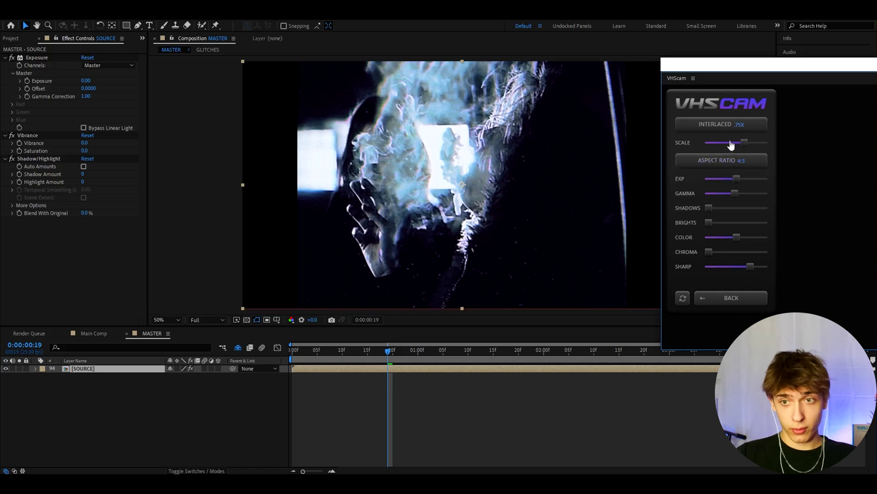
{"action": "left_click_drag", "start_coordinate": [745, 146], "coordinate": [741, 145]}
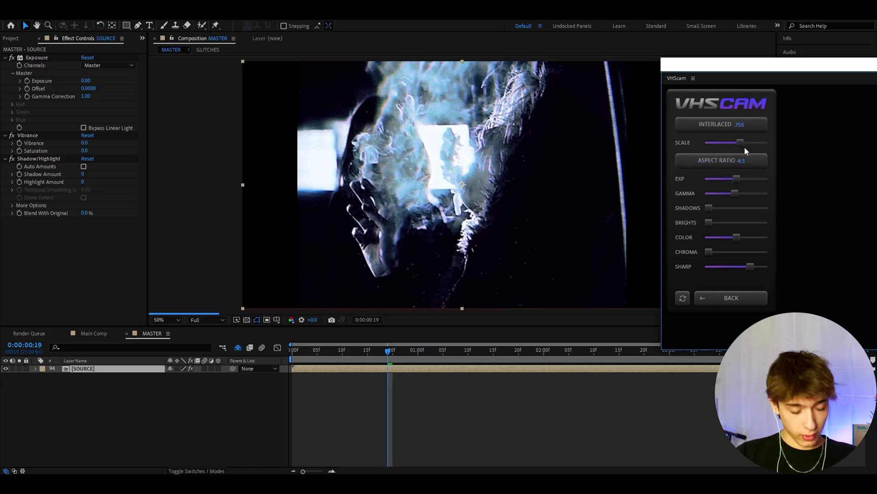
{"action": "left_click_drag", "start_coordinate": [708, 223], "coordinate": [718, 222]}
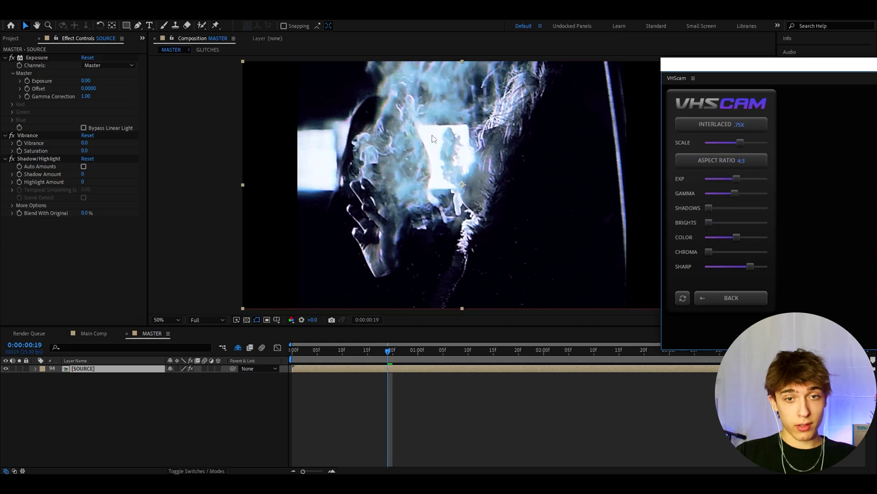
Cycle the aspect ratio through 16:9 and 21:9 back to 4:3, then render into Main Comp
{"action": "left_click", "coordinate": [744, 163]}
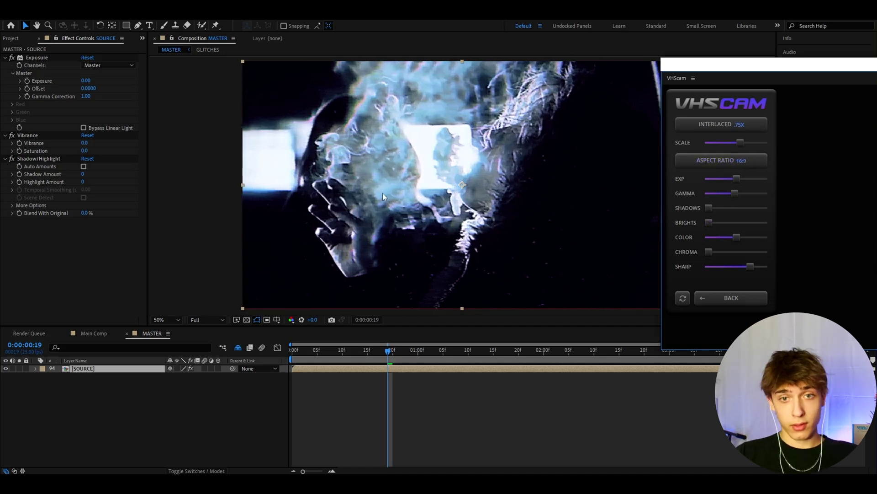
{"action": "left_click", "coordinate": [749, 163]}
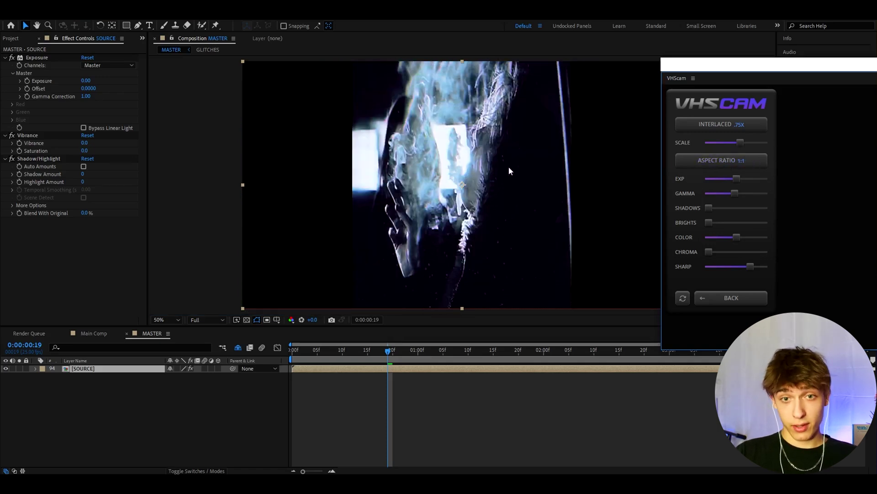
{"action": "left_click", "coordinate": [713, 166]}
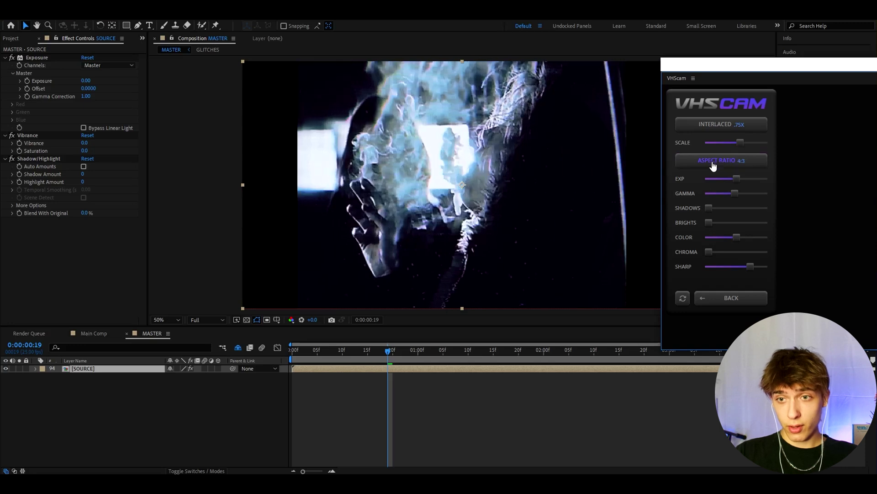
{"action": "left_click", "coordinate": [716, 301]}
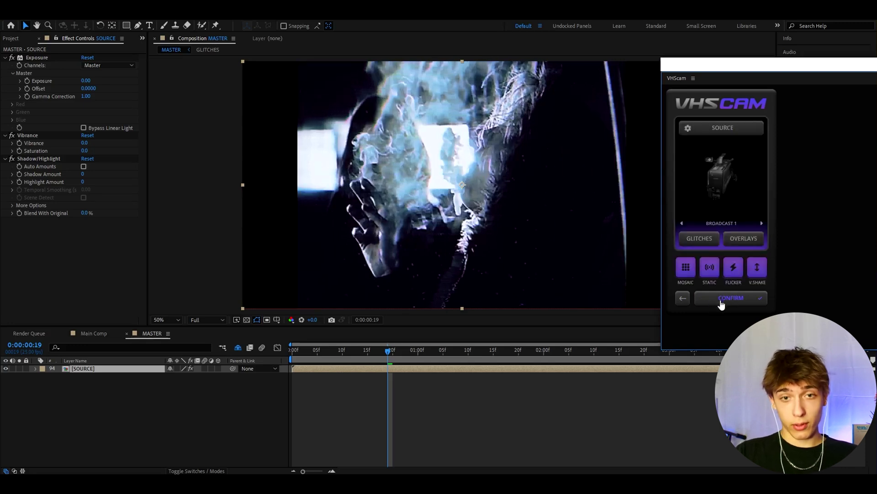
{"action": "left_click", "coordinate": [758, 297]}
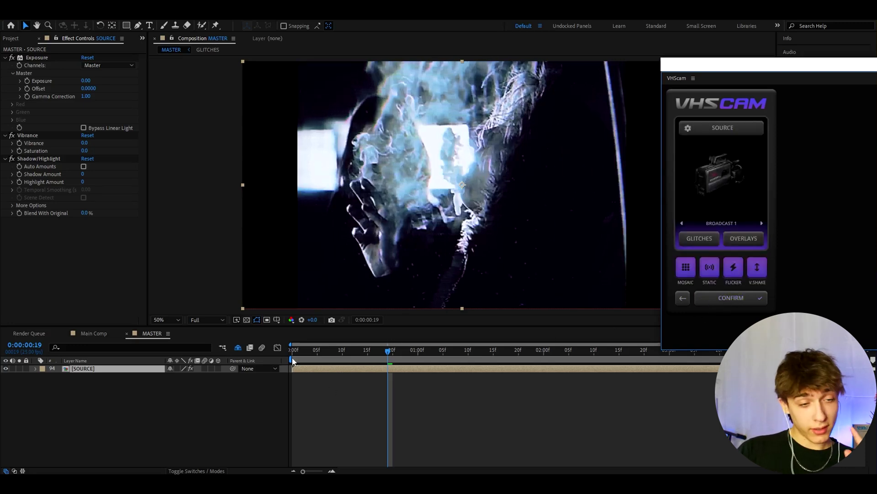
Open the vhs 1 precomp, add an adjustment layer above the music video footage, and apply S_Flicker
{"action": "left_click", "coordinate": [360, 377]}
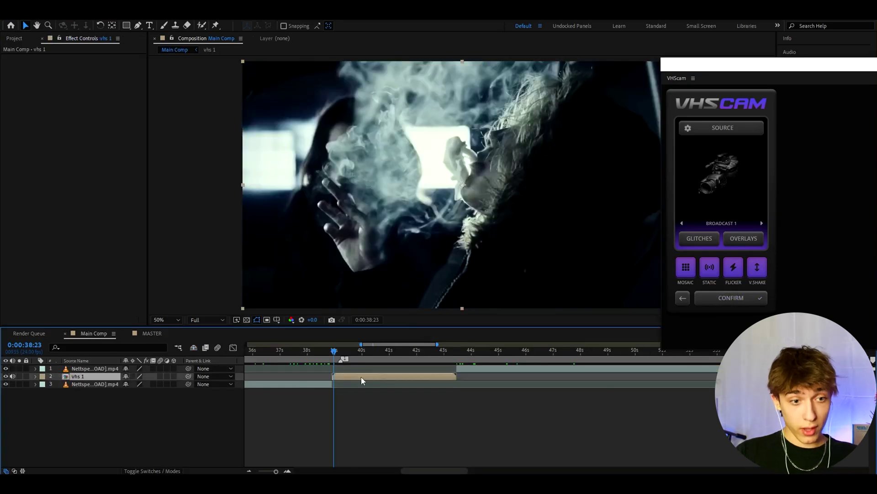
{"action": "double_click", "coordinate": [357, 377]}
{"action": "left_click", "coordinate": [329, 369]}
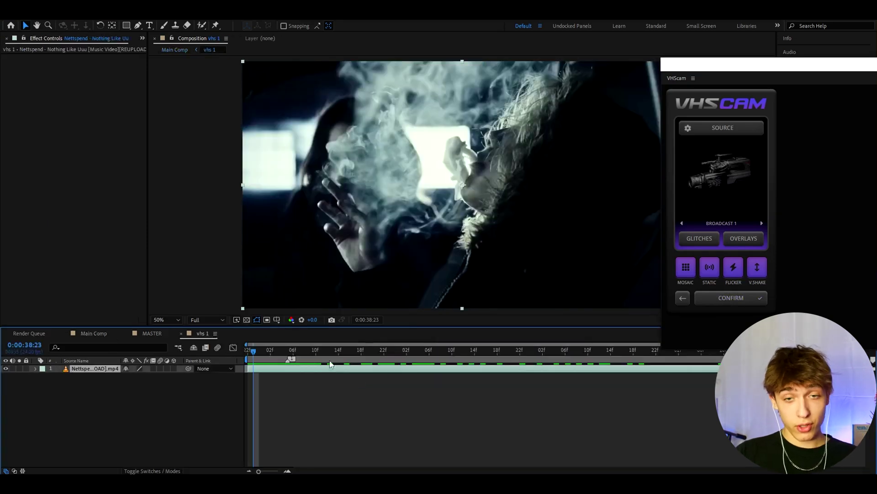
{"action": "key", "text": "ctrl+alt+y"}
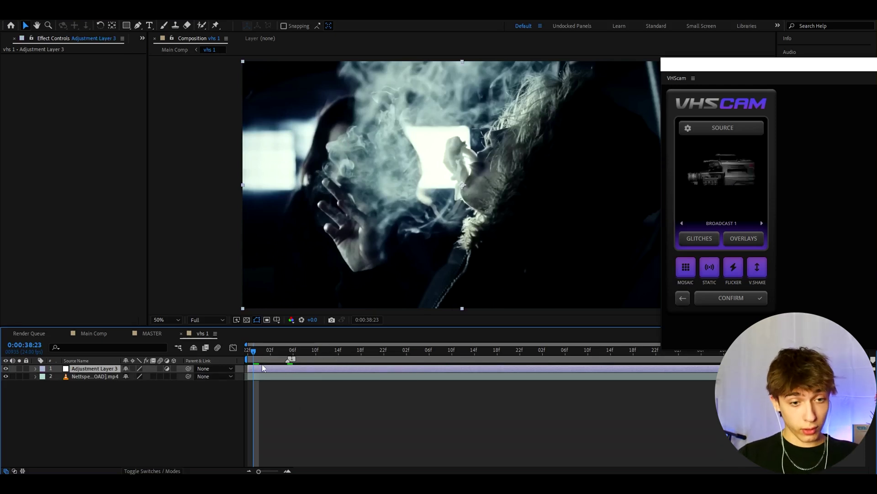
{"action": "key", "text": "ctrl+space"}
{"action": "type", "text": "s_flic"}
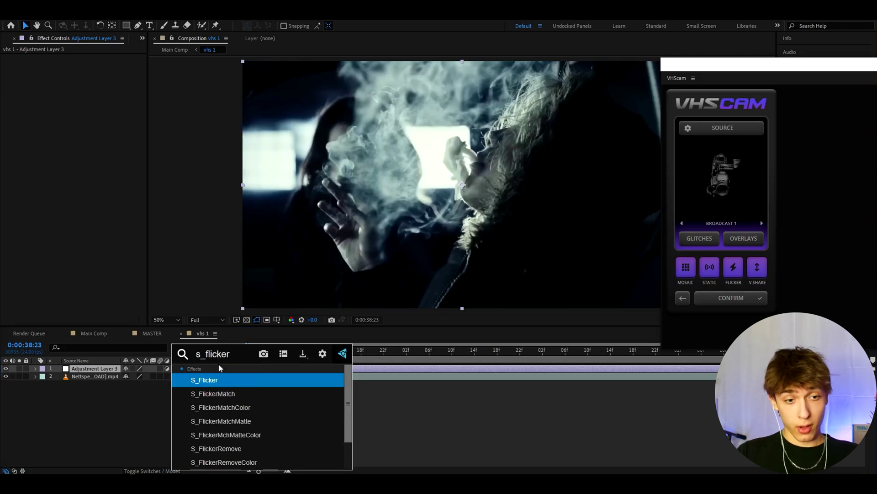
{"action": "left_click", "coordinate": [224, 380]}
Apply the Signal effect with its tape errors turned off
{"action": "key", "text": "ctrl+space"}
{"action": "type", "text": "signal"}
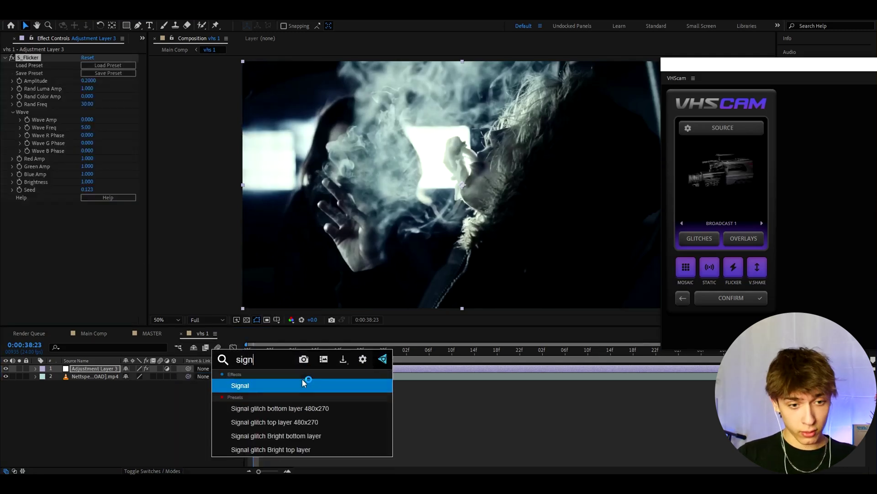
{"action": "left_click", "coordinate": [304, 382]}
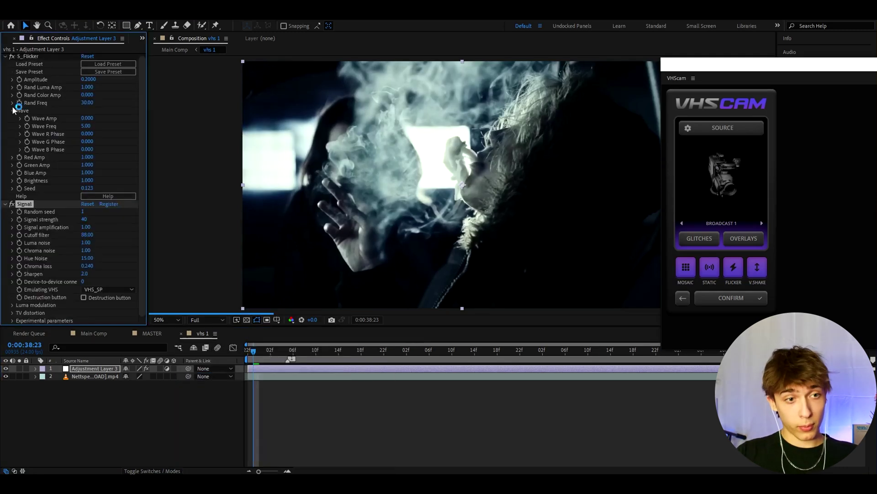
{"action": "left_click", "coordinate": [12, 304]}
{"action": "scroll", "coordinate": [79, 255], "scroll_direction": "down", "scroll_amount": 4}
{"action": "left_click", "coordinate": [83, 266]}
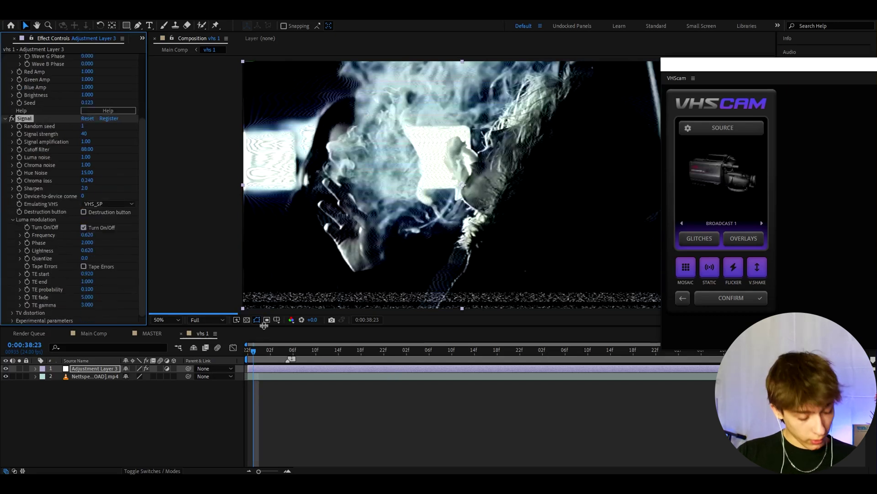
Add Grain with Final Output viewing mode and the Eastman EXR 500T preset
{"action": "key", "text": "ctrl+space"}
{"action": "type", "text": "add"}
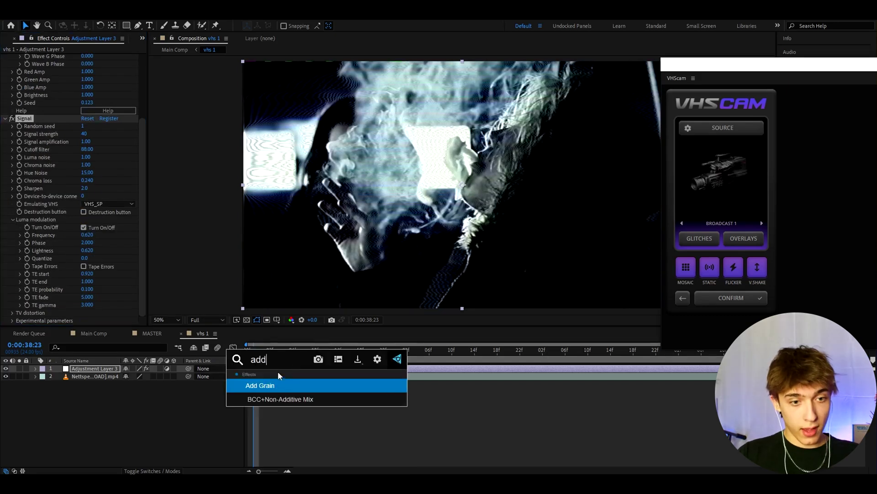
{"action": "key", "text": "Return"}
{"action": "left_click", "coordinate": [101, 220]}
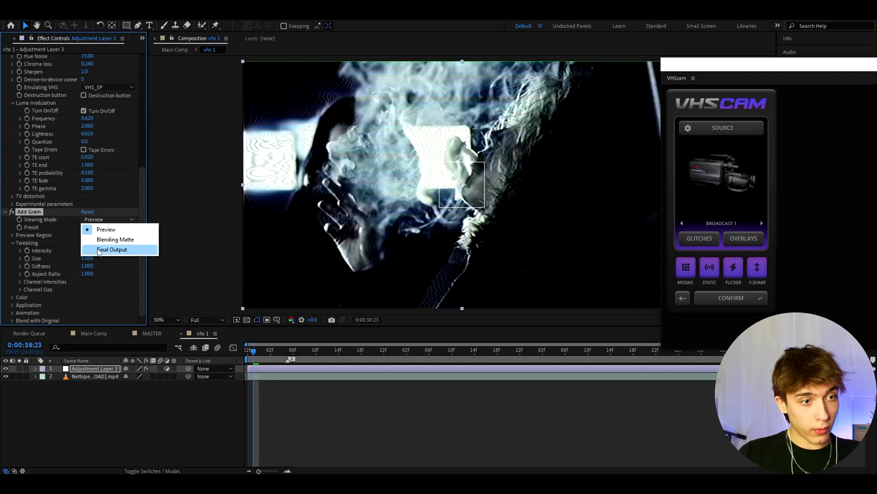
{"action": "left_click", "coordinate": [101, 248]}
{"action": "left_click", "coordinate": [100, 227]}
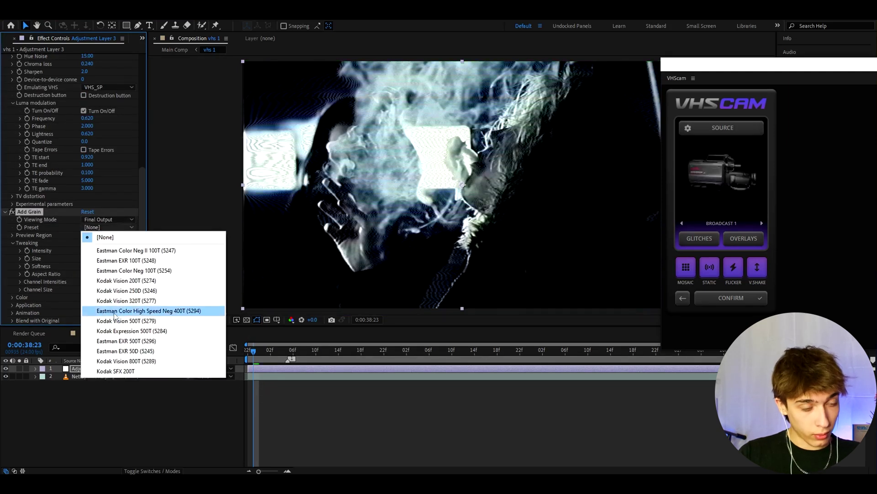
{"action": "left_click", "coordinate": [121, 341]}
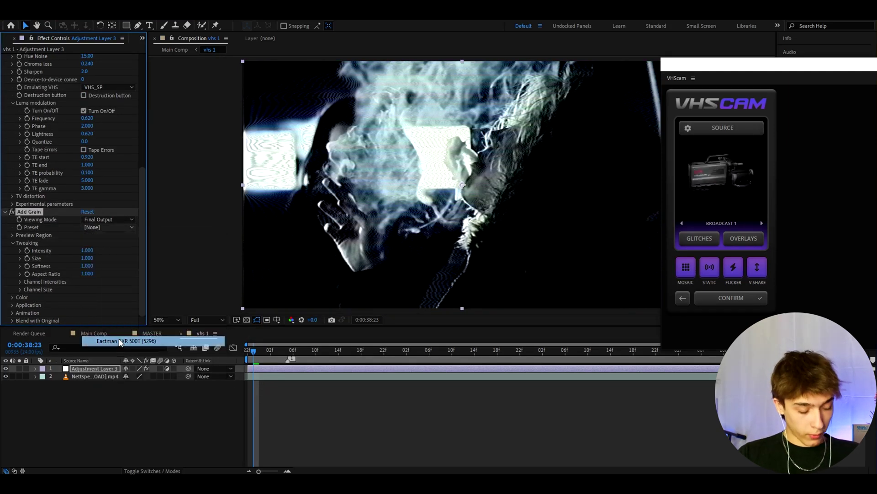
Apply Deep Glow with exposure set to 0.80
{"action": "key", "text": "ctrl+space"}
{"action": "type", "text": "deep"}
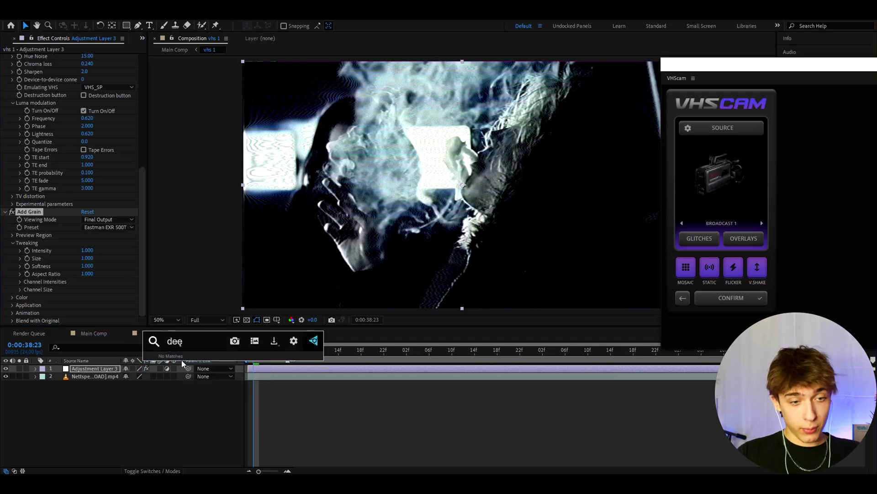
{"action": "left_click", "coordinate": [185, 365]}
{"action": "left_click", "coordinate": [87, 157]}
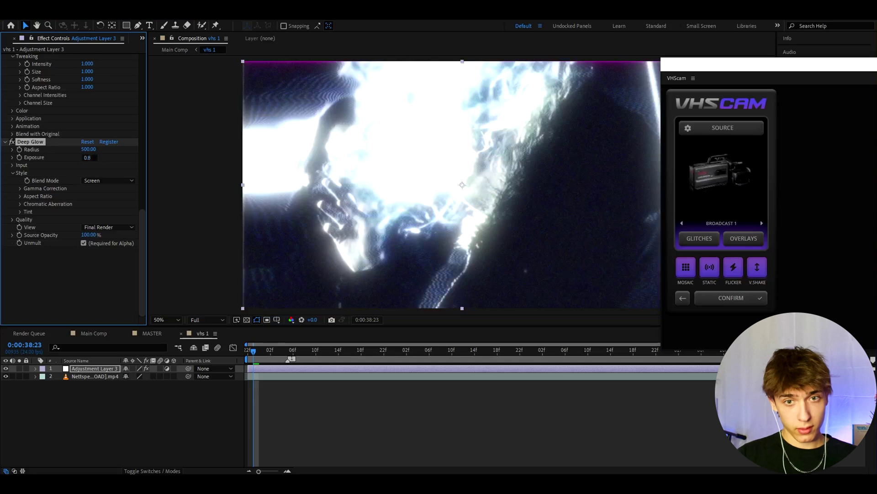
{"action": "key", "text": "Return"}
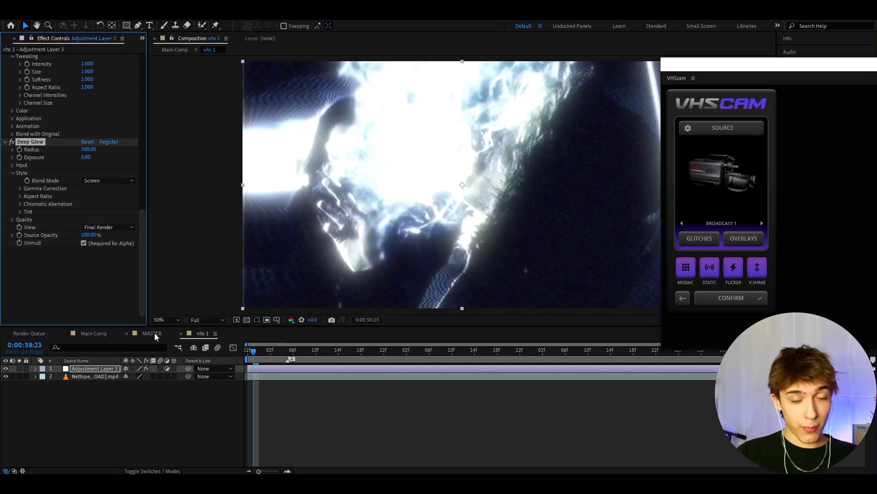
Preview MASTER, retune Deep Glow's Exposure in vhs 1, recheck MASTER, then return to vhs 1
{"action": "left_click", "coordinate": [155, 334]}
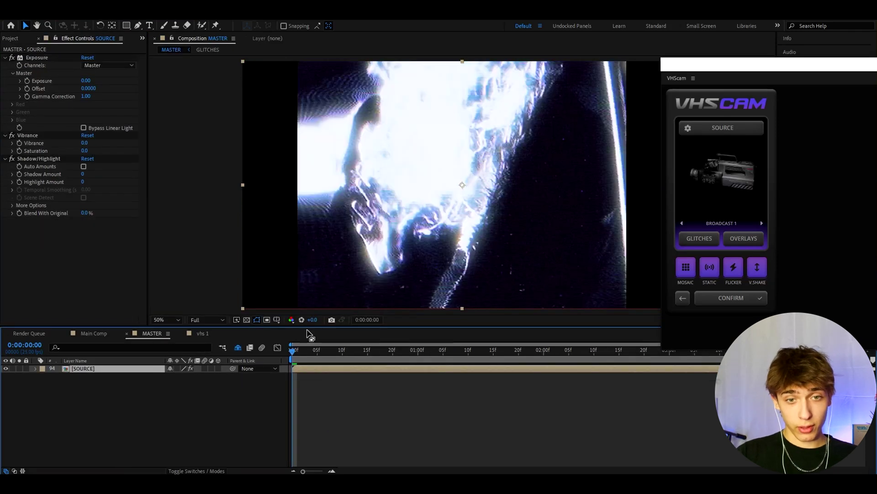
{"action": "key", "text": "space"}
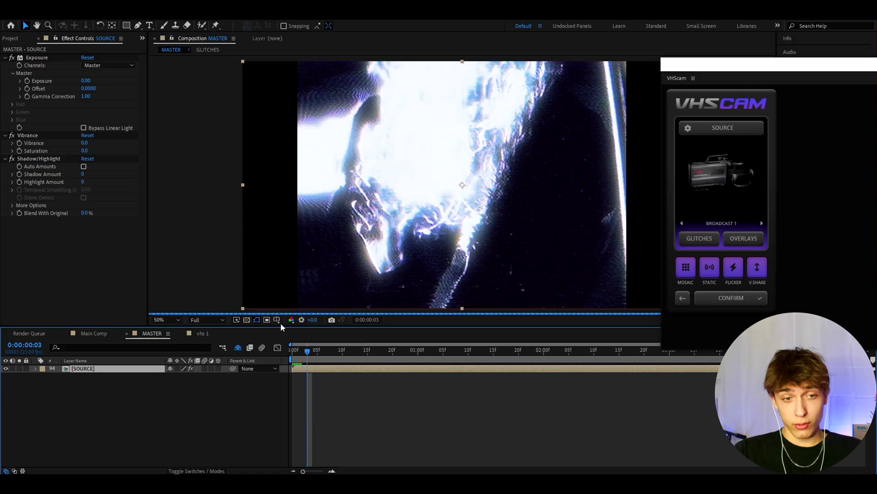
{"action": "left_click", "coordinate": [200, 333]}
{"action": "scroll", "coordinate": [28, 178], "scroll_direction": "down", "scroll_amount": 2}
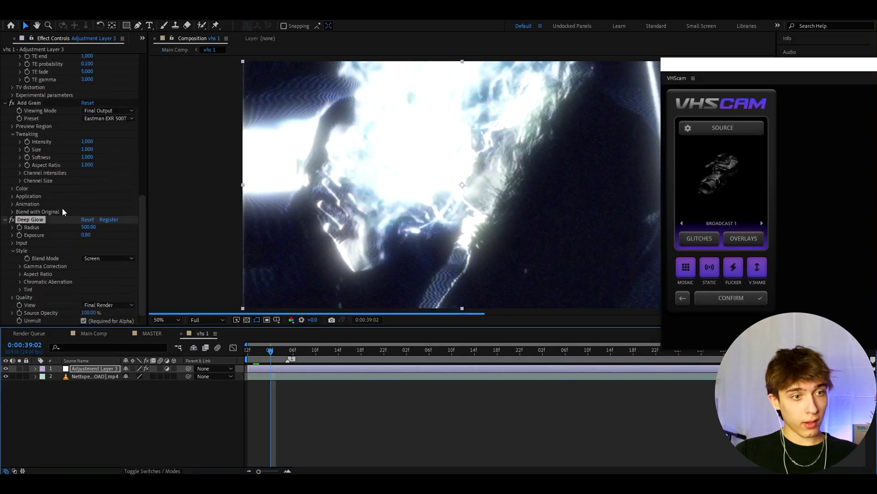
{"action": "left_click", "coordinate": [87, 235]}
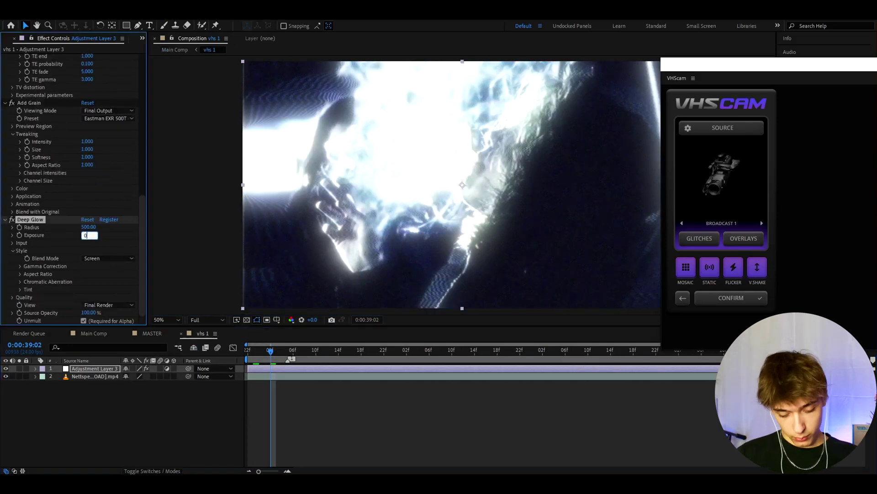
{"action": "left_click", "coordinate": [153, 333]}
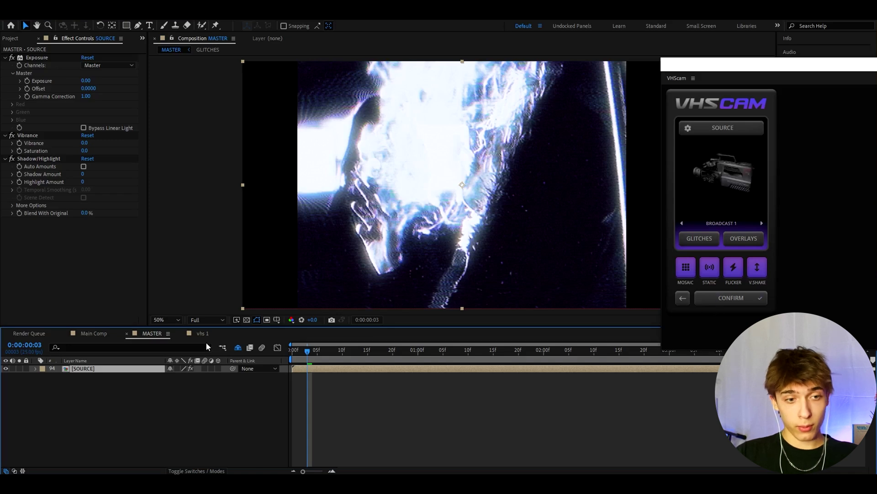
{"action": "left_click", "coordinate": [202, 333]}
Hide the music video footage and type 'VHS' in a paragraph text box
{"action": "left_click", "coordinate": [270, 379]}
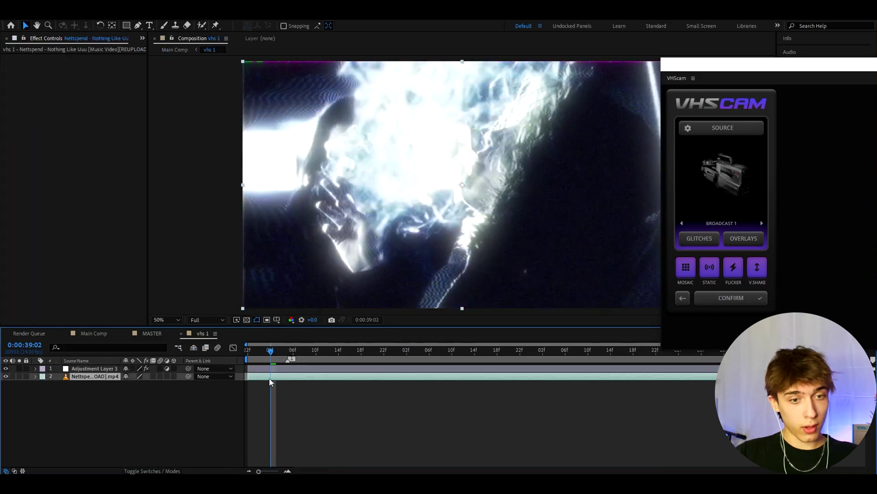
{"action": "left_click", "coordinate": [6, 376]}
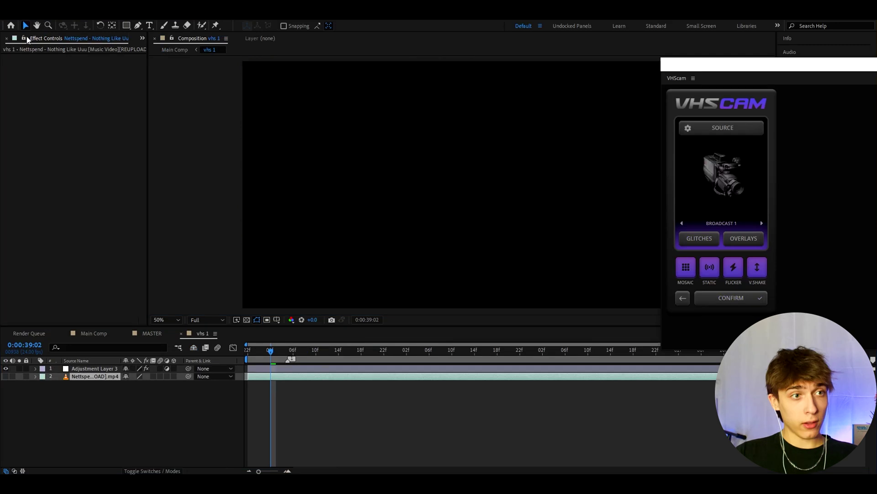
{"action": "left_click", "coordinate": [149, 25]}
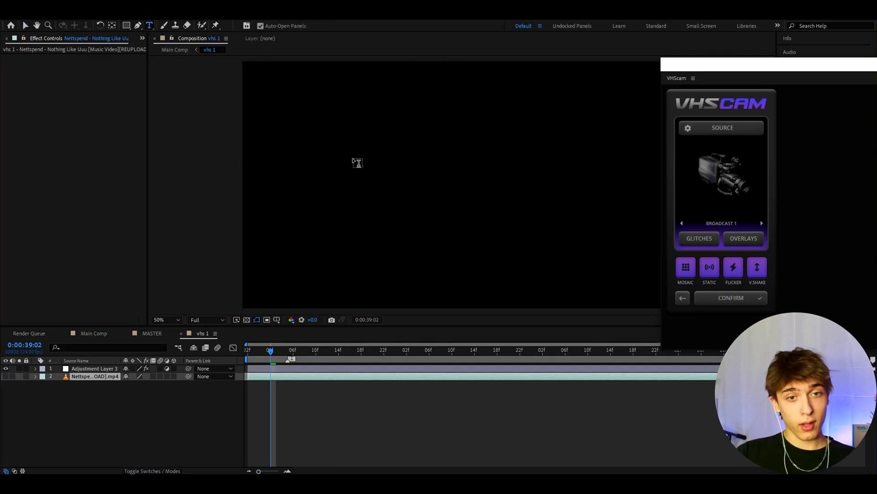
{"action": "left_click_drag", "start_coordinate": [365, 144], "coordinate": [601, 249]}
{"action": "type", "text": "VHS"}
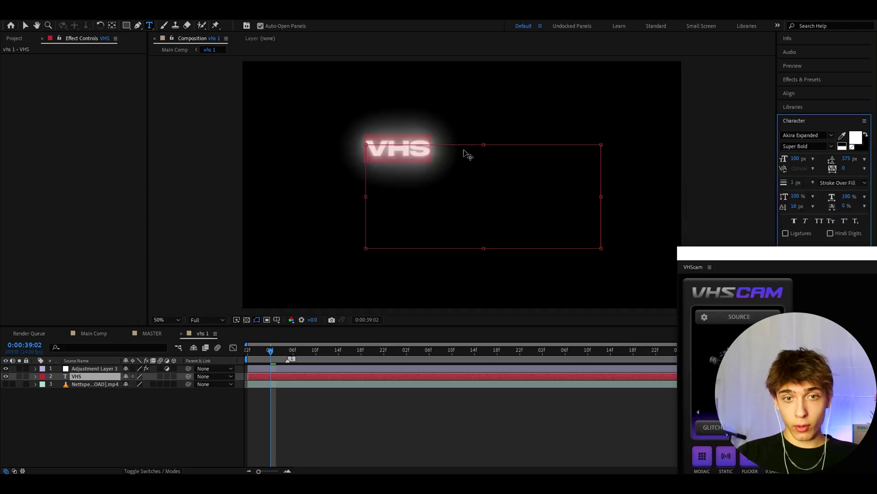
Swap the VHS text's fill and stroke for a white outline, centre it, and view it in MASTER
{"action": "left_click", "coordinate": [866, 134]}
{"action": "left_click", "coordinate": [314, 442]}
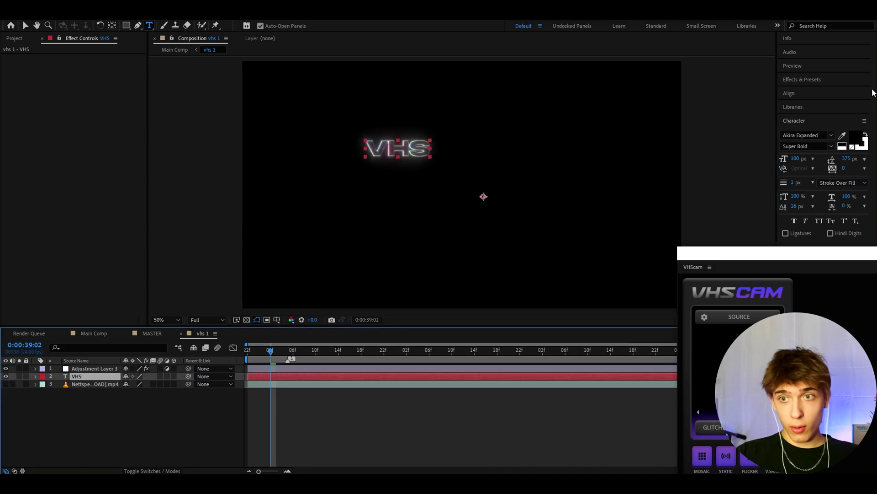
{"action": "left_click", "coordinate": [791, 93]}
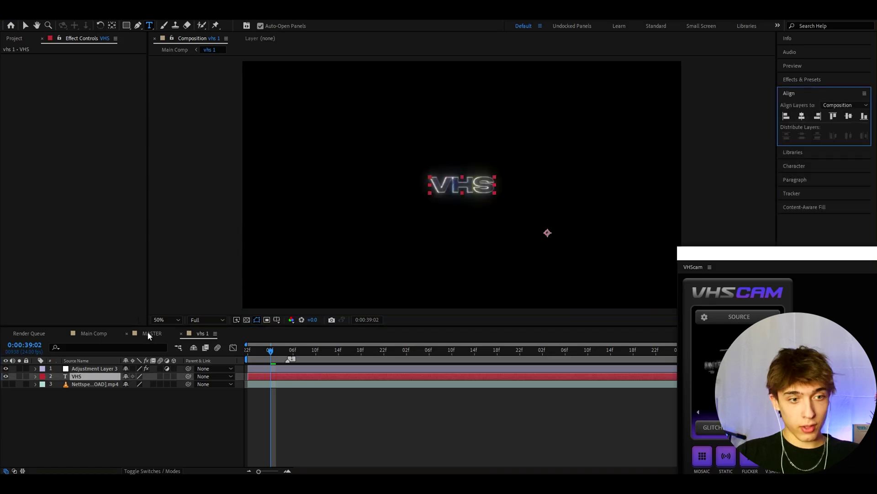
{"action": "left_click", "coordinate": [152, 334]}
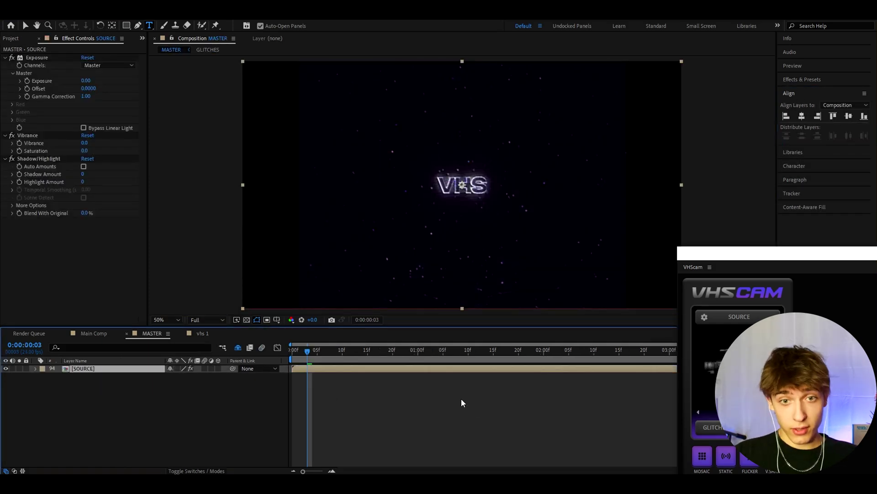
Bring the full VHScam panel into view and press CONFIRM to generate the vhs 1_VHScam comp
{"action": "left_click", "coordinate": [461, 403]}
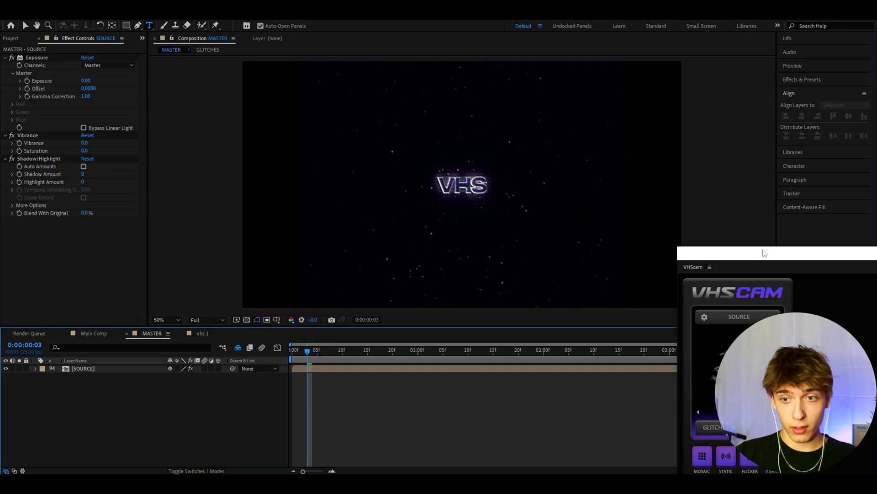
{"action": "left_click_drag", "start_coordinate": [744, 260], "coordinate": [714, 117]}
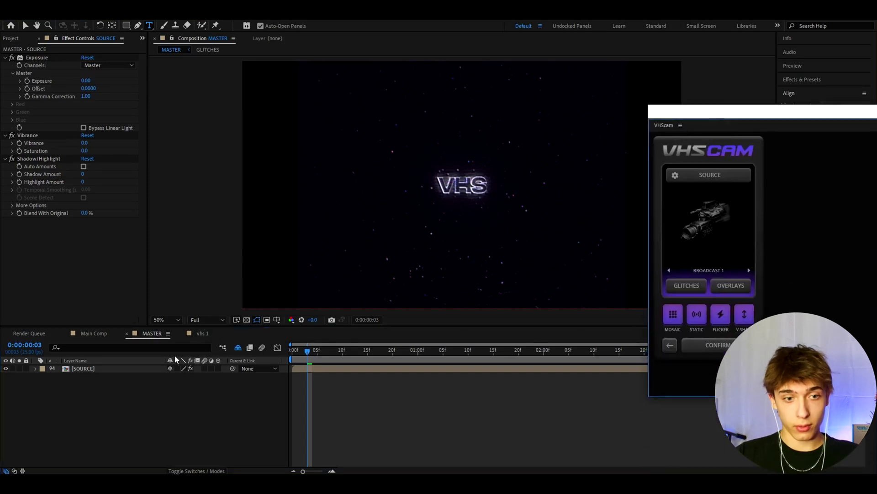
{"action": "left_click", "coordinate": [203, 334]}
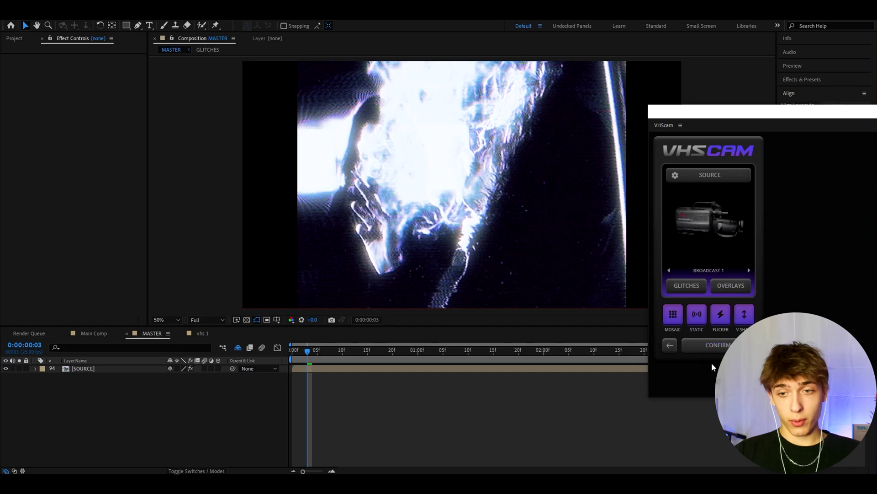
{"action": "left_click", "coordinate": [718, 345]}
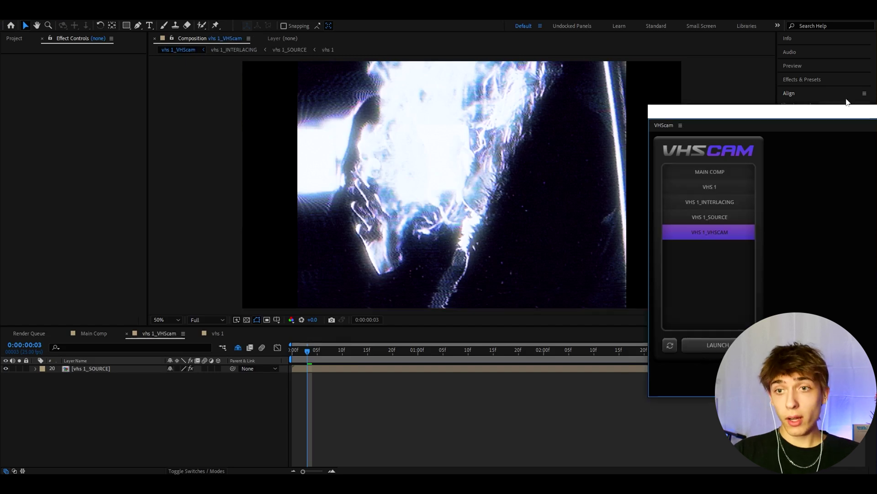
In Main Comp, drag vhs 1_VHScam from its Project folder into the timeline above vhs 1
{"action": "left_click", "coordinate": [96, 334]}
{"action": "scroll", "coordinate": [355, 389], "scroll_direction": "down", "scroll_amount": 3}
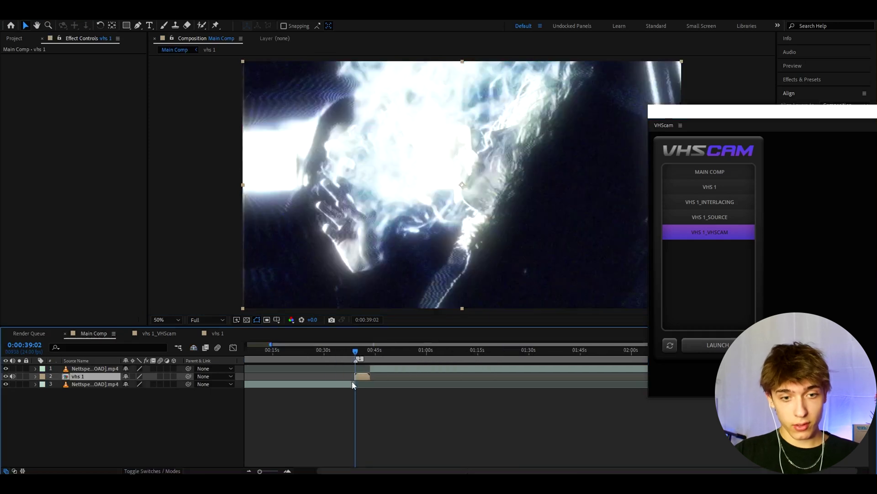
{"action": "key", "text": "Page_Up"}
{"action": "key", "text": "Page_Up"}
{"action": "key", "text": "Page_Up"}
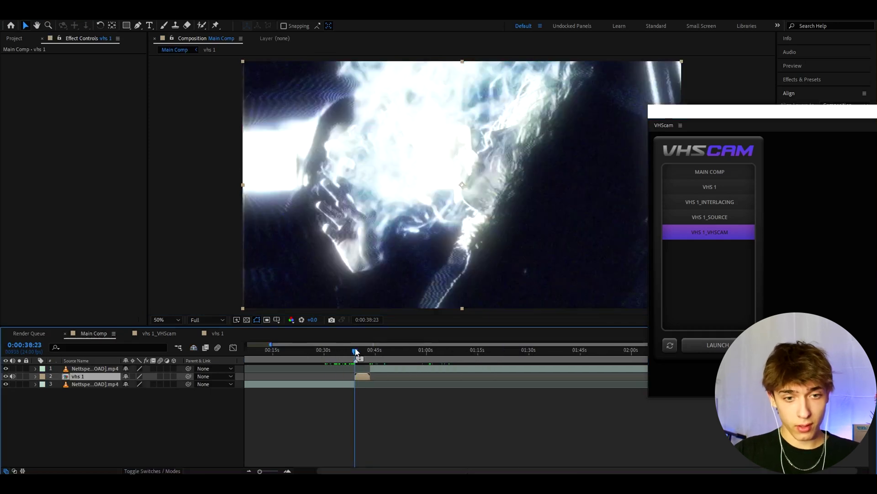
{"action": "left_click", "coordinate": [14, 36]}
{"action": "left_click", "coordinate": [29, 166]}
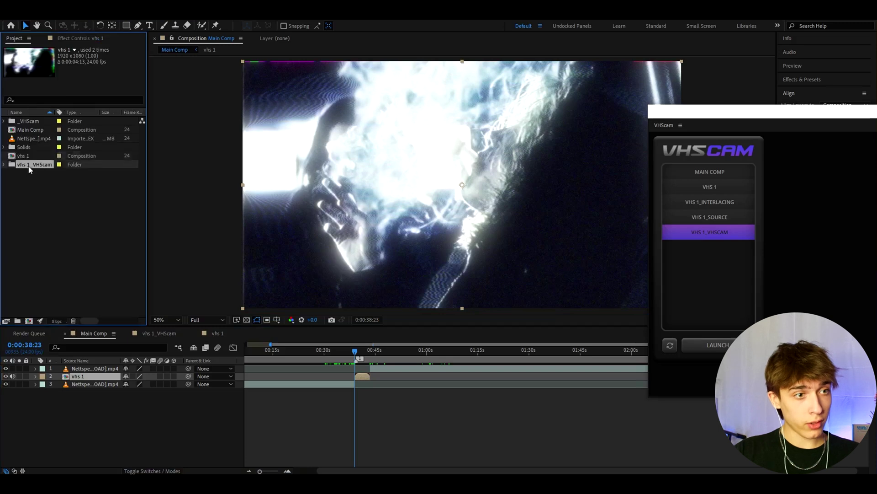
{"action": "left_click", "coordinate": [4, 165]}
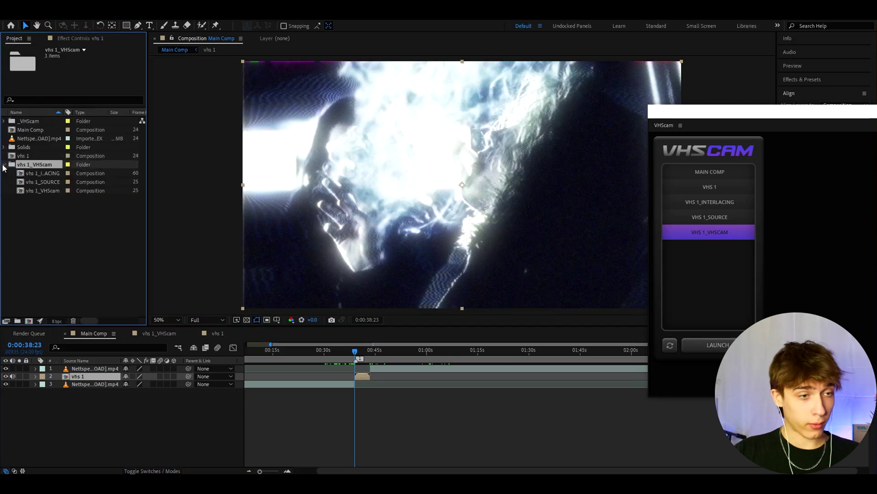
{"action": "left_click", "coordinate": [42, 190]}
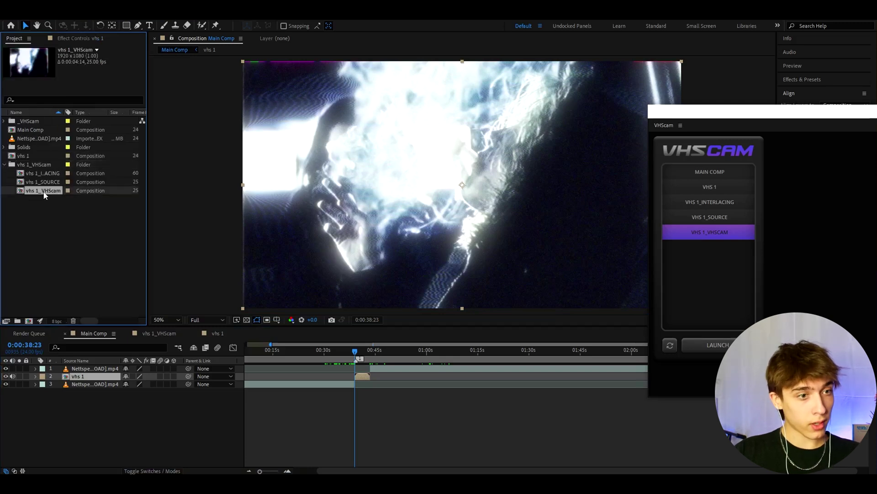
{"action": "left_click_drag", "start_coordinate": [81, 244], "coordinate": [354, 371]}
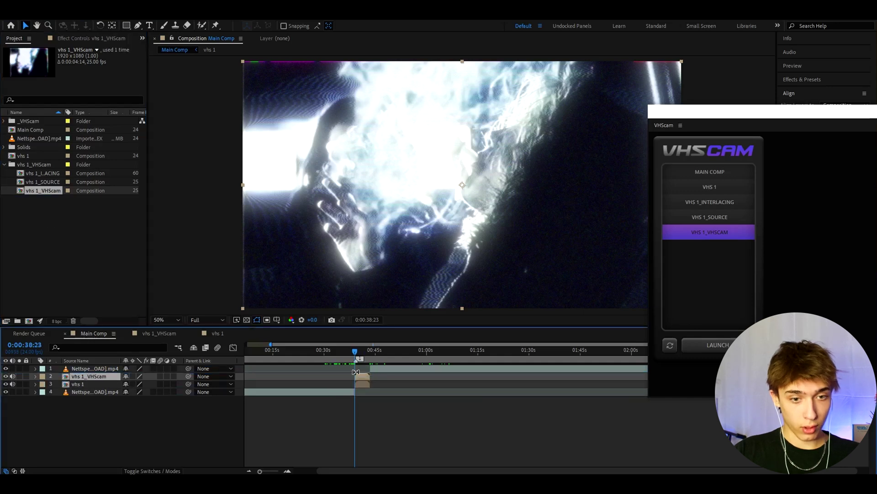
{"action": "left_click", "coordinate": [353, 384]}
{"action": "scroll", "coordinate": [353, 384], "scroll_direction": "up", "scroll_amount": 5}
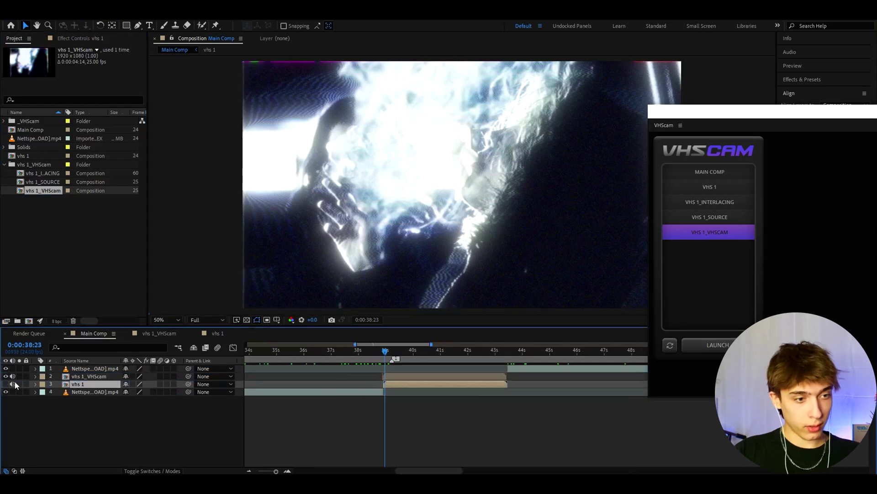
{"action": "left_click", "coordinate": [89, 376]}
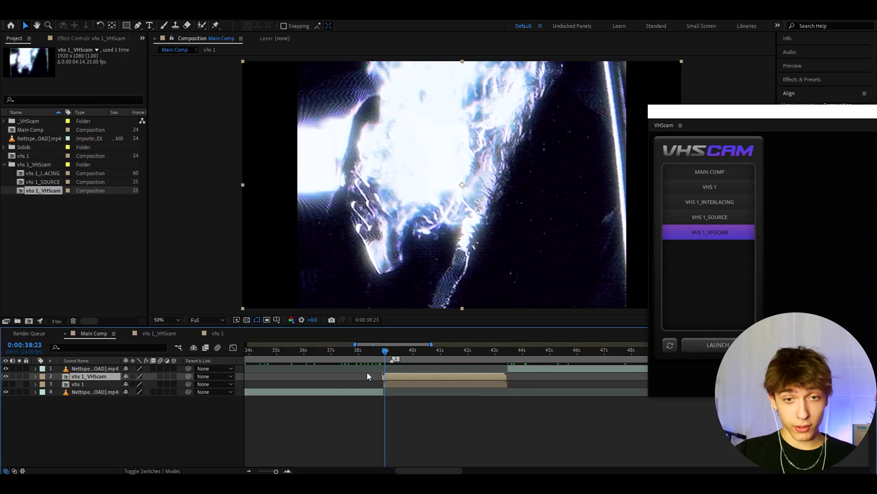
{"action": "mouse_move", "coordinate": [386, 351]}
{"action": "left_mouse_down"}
{"action": "mouse_move", "coordinate": [408, 352]}
{"action": "mouse_move", "coordinate": [384, 351]}
{"action": "left_mouse_up"}
{"action": "left_click_drag", "start_coordinate": [733, 119], "coordinate": [708, 110]}
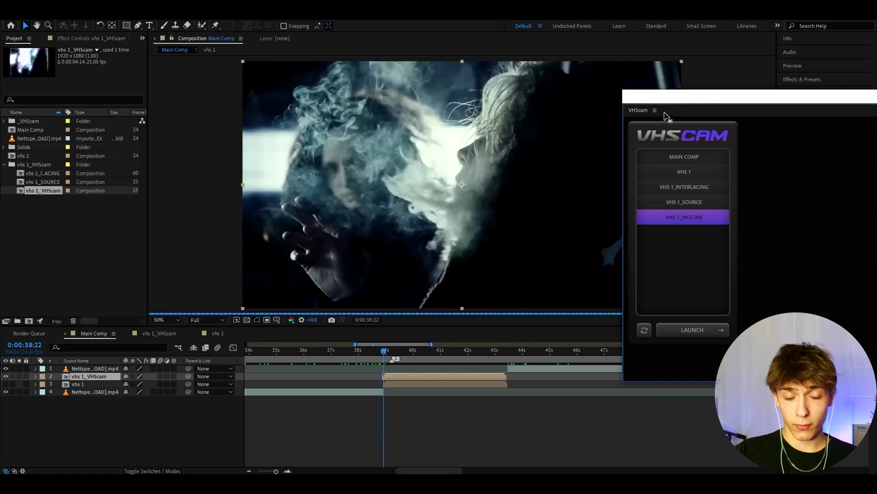
{"action": "key", "text": "space"}
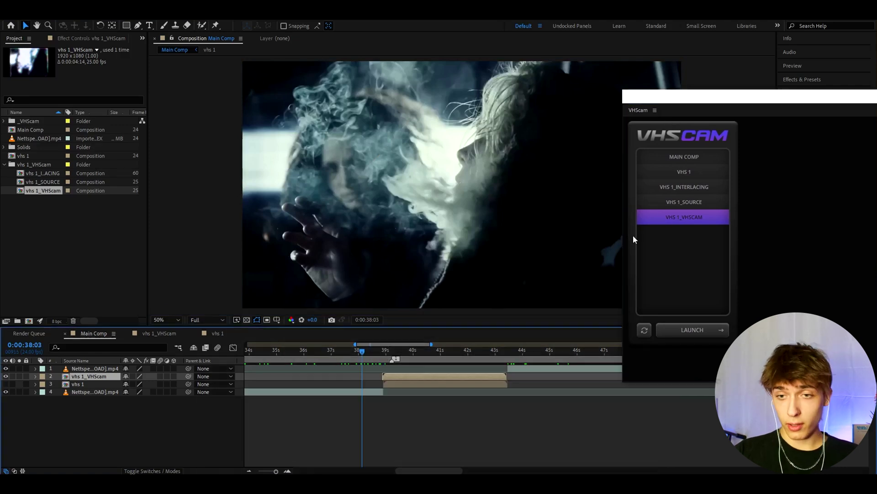